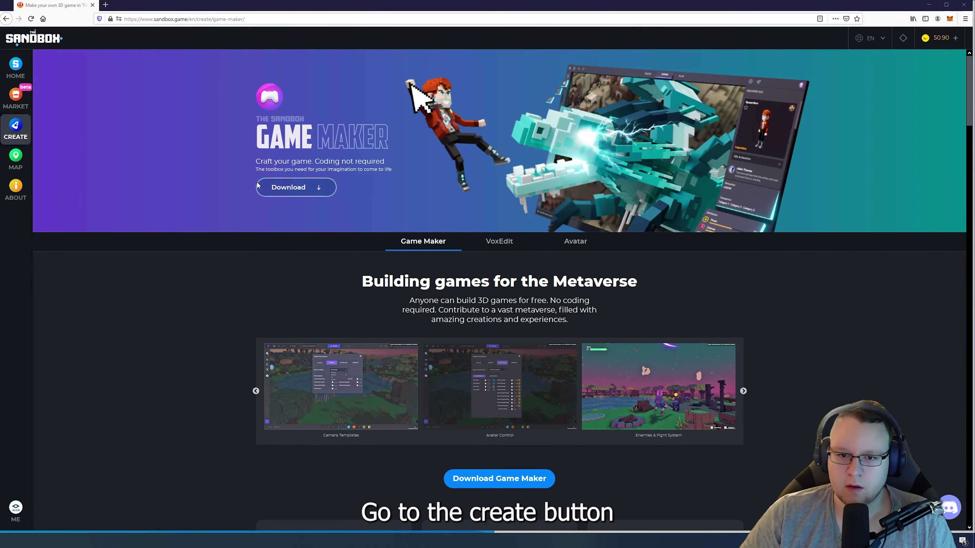
Choose the Windows Game Maker build and download TSB-GM-WIN.zip (196 MB).
click(302, 193)
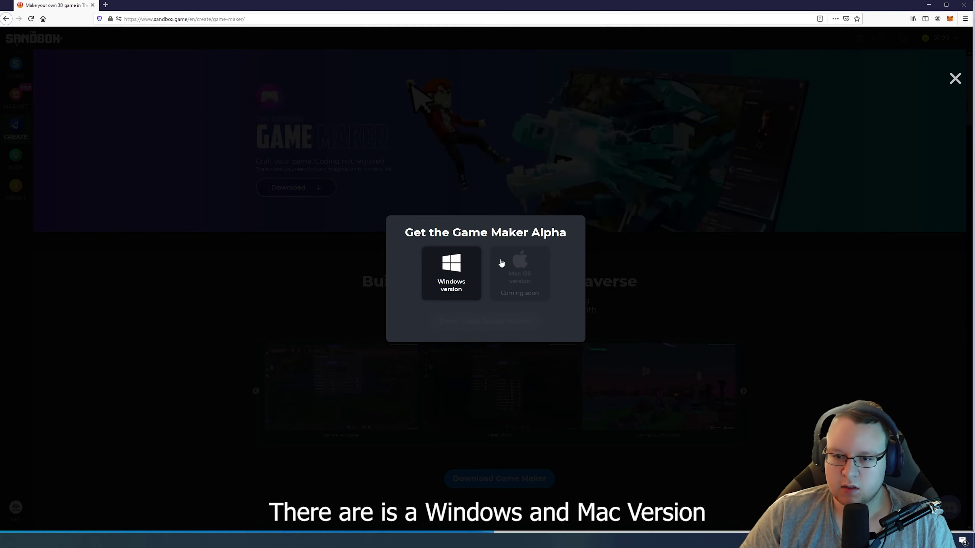
click(457, 267)
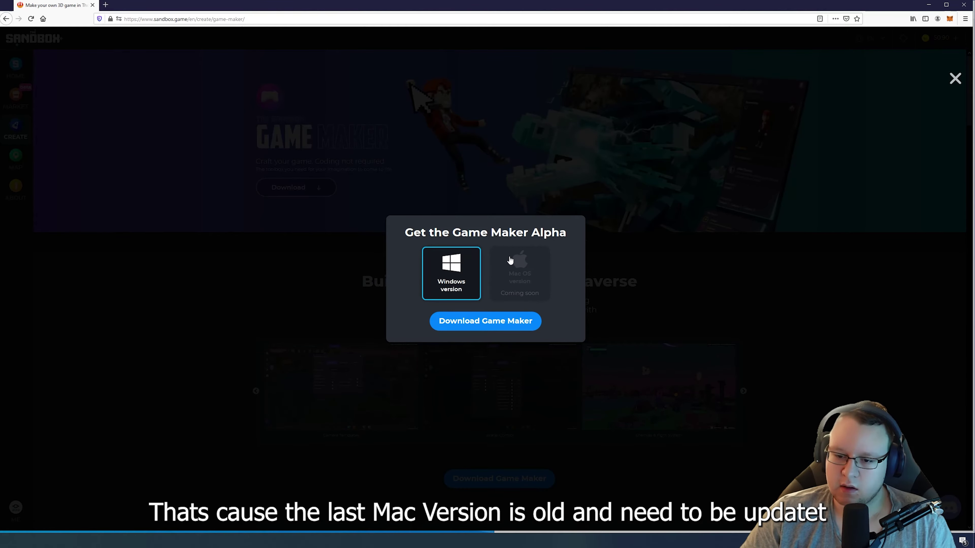
click(479, 326)
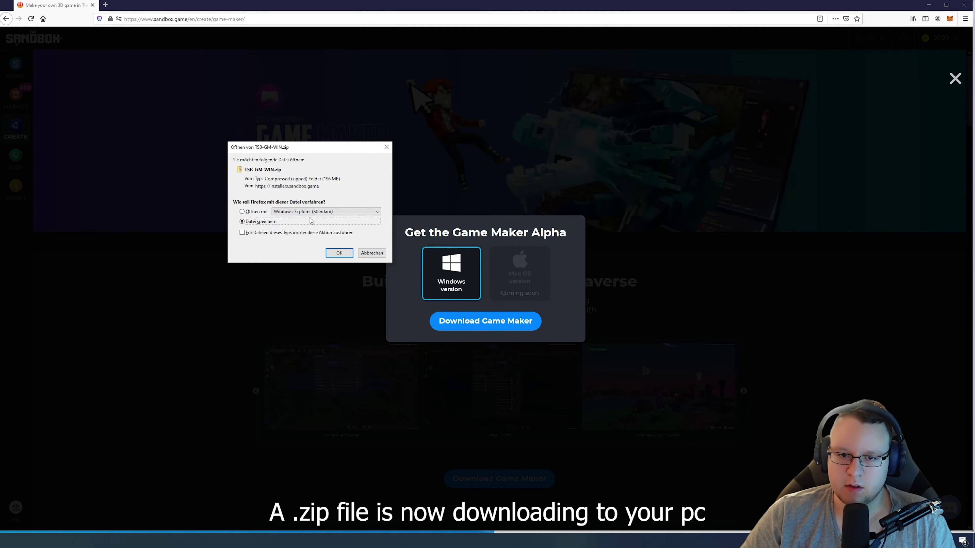
Save TSB-GM-WIN.zip, then run The Sandbox Maker installer past the SmartScreen warning.
click(334, 256)
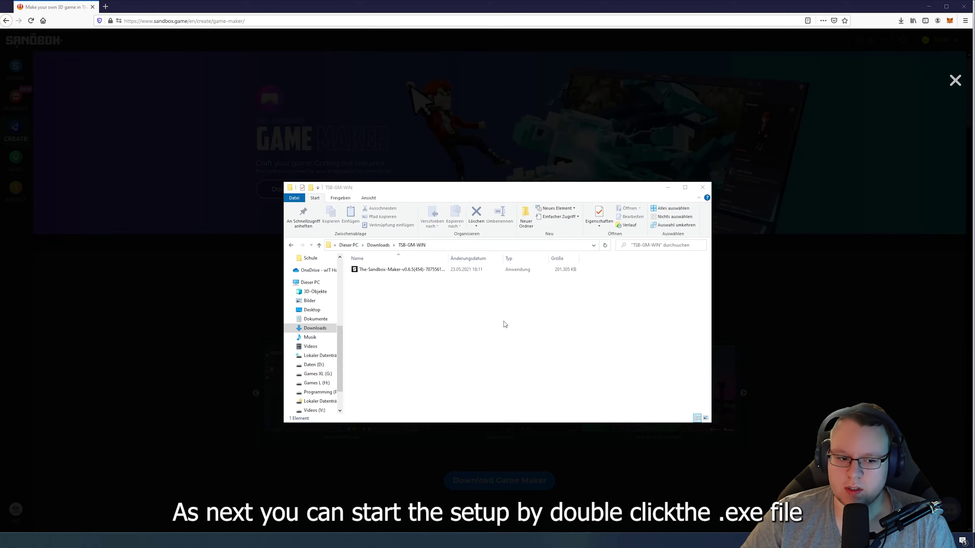
double_click(382, 270)
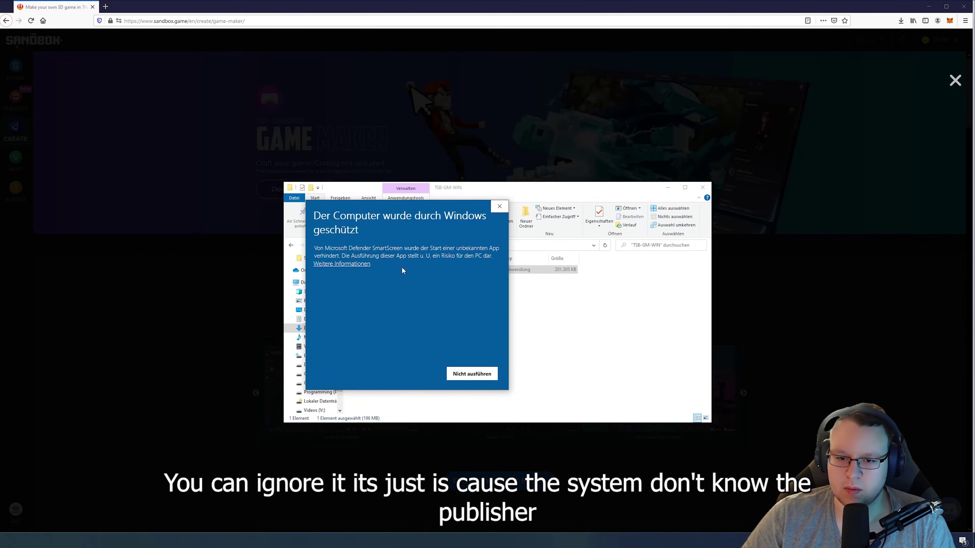
click(341, 264)
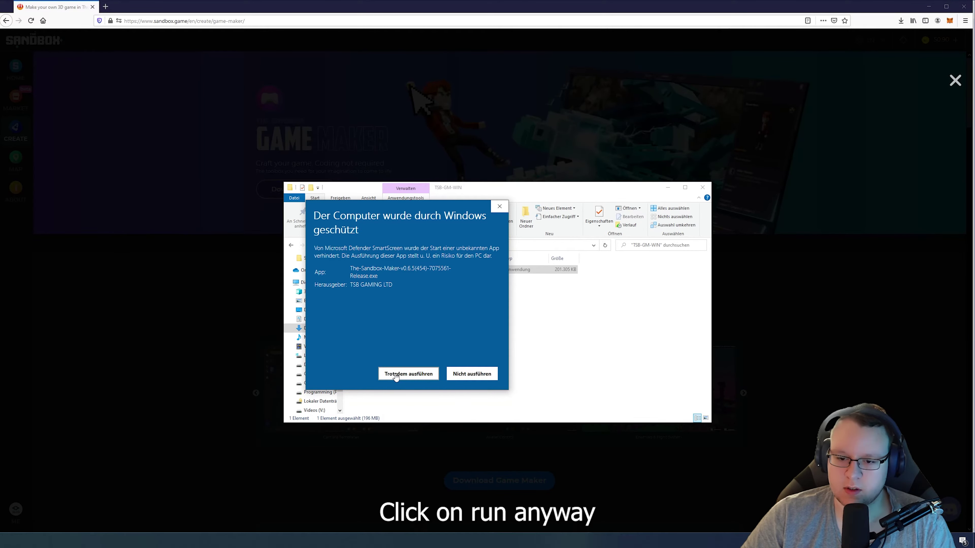
click(396, 378)
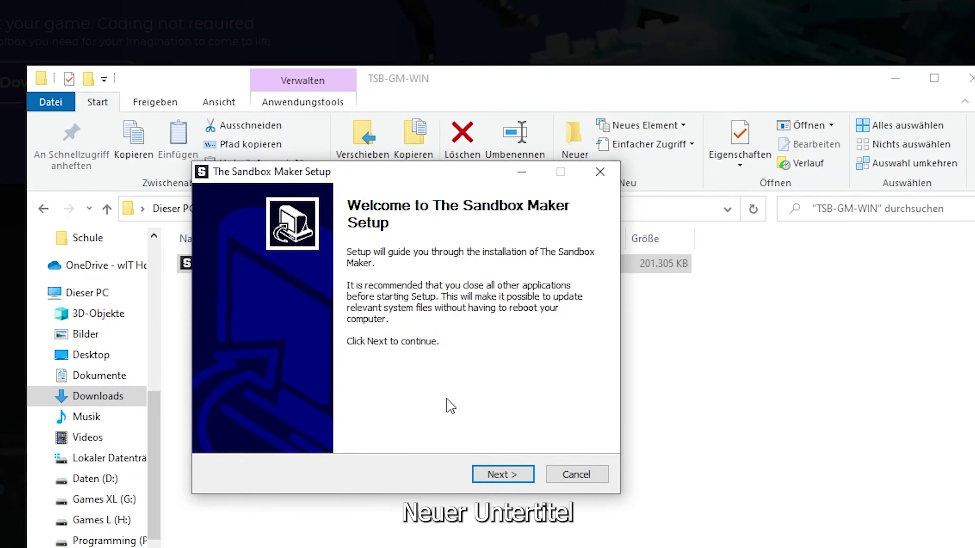
Install The Sandbox Maker to the default Program Files destination folder.
click(499, 474)
drag(452, 375, 375, 373)
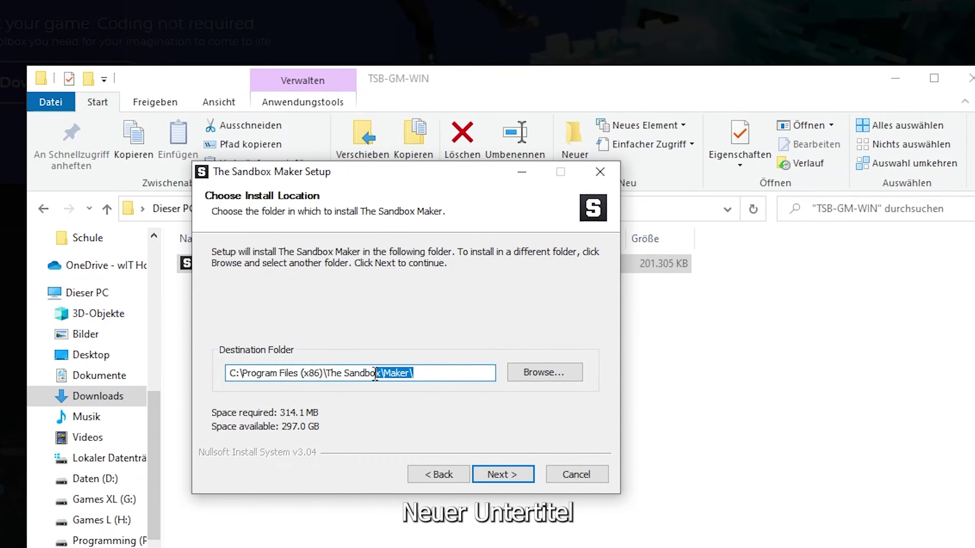
click(433, 373)
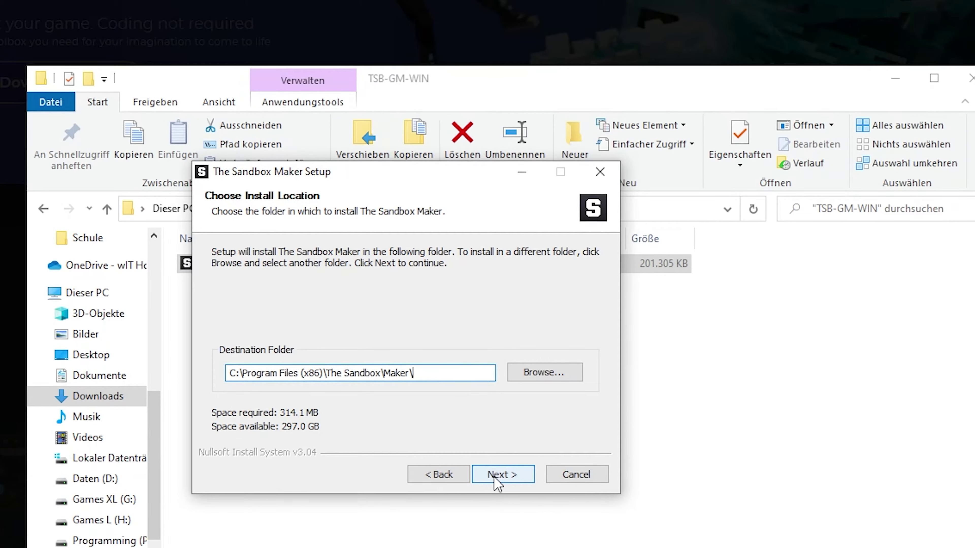
click(512, 476)
click(502, 475)
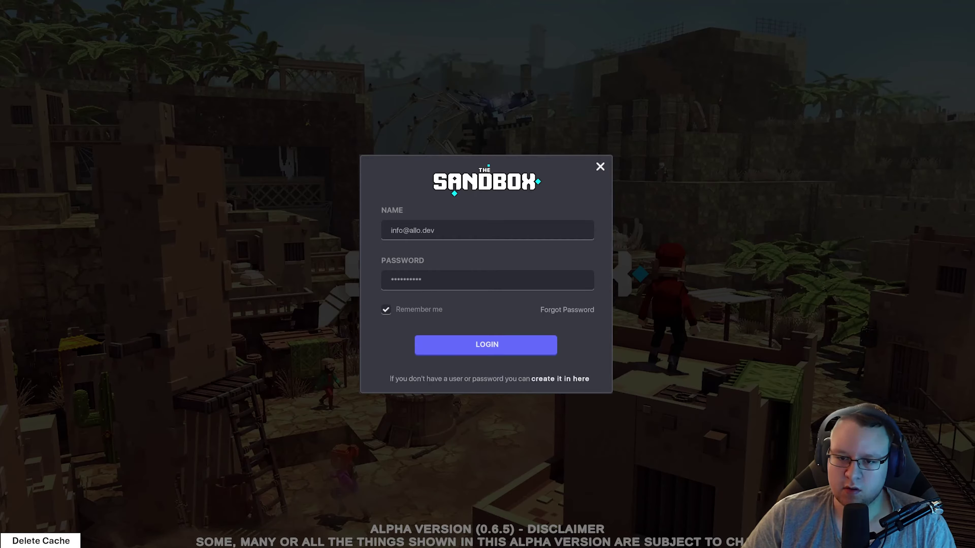
Enter the account name and password, keep Remember me checked, and log in to MyGames.
click(457, 230)
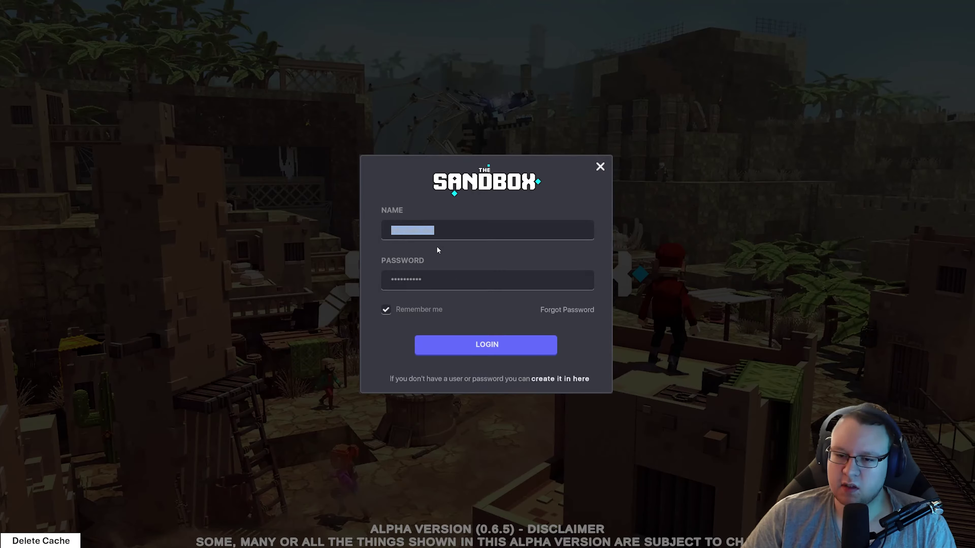
click(441, 282)
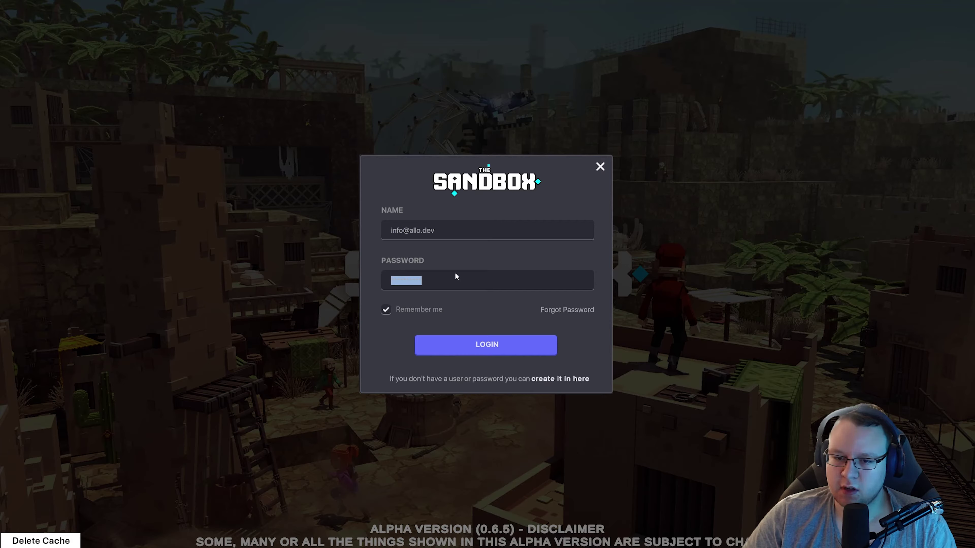
key(ctrl+v)
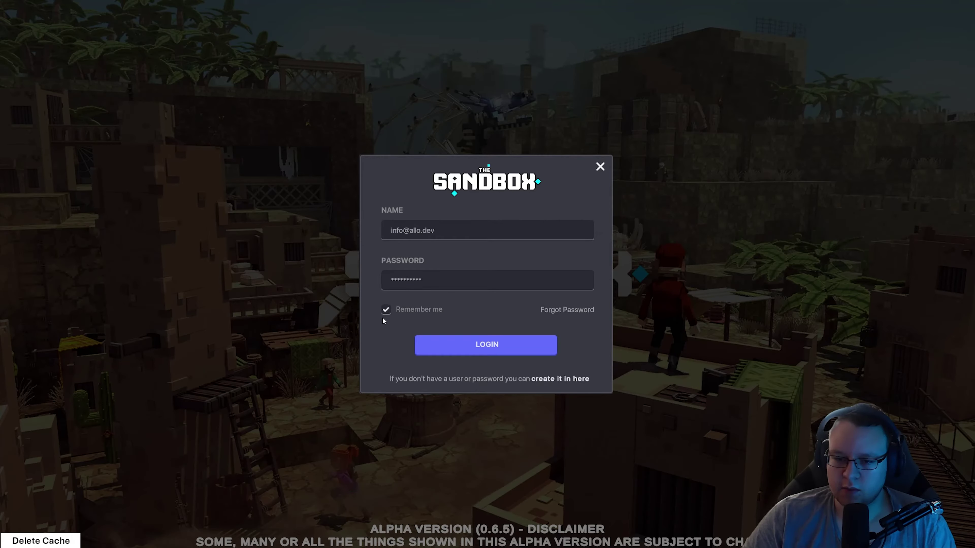
click(432, 341)
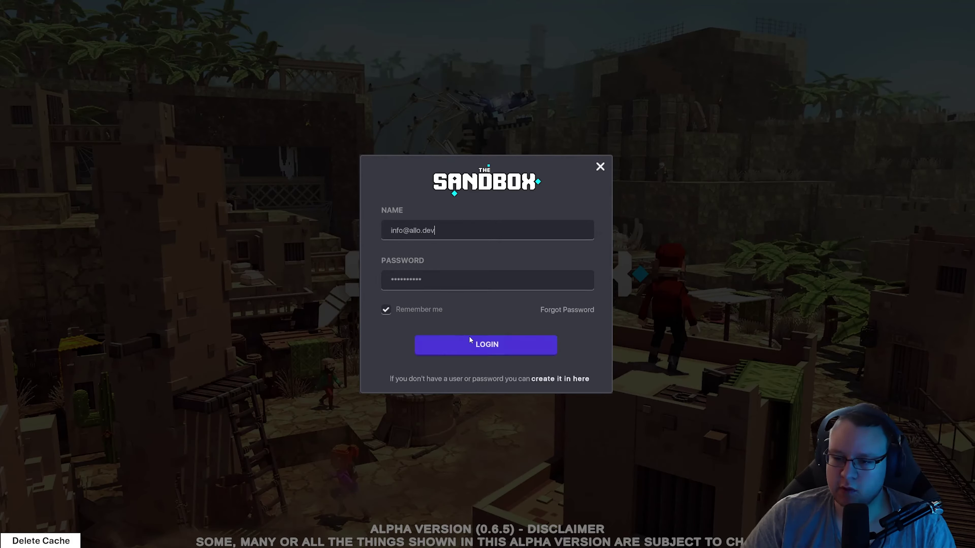
click(481, 345)
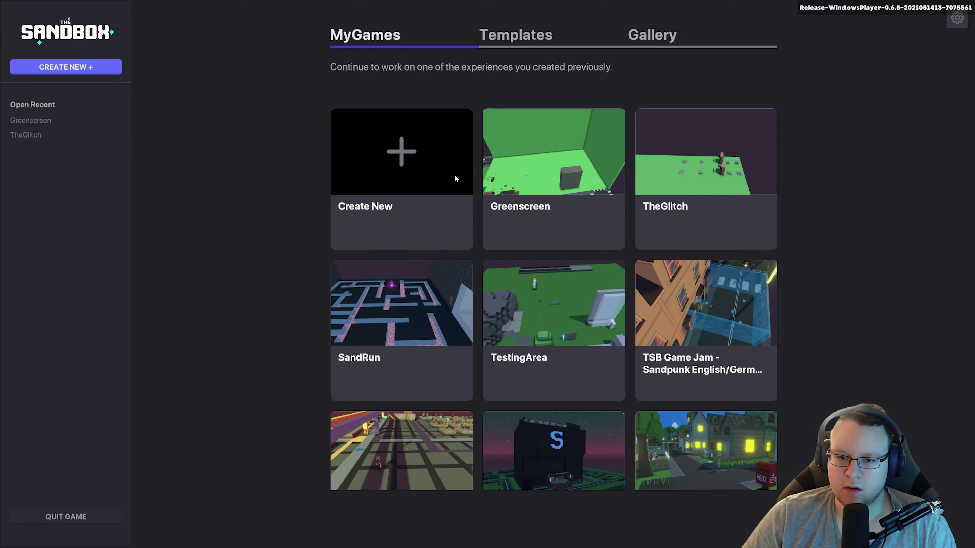
Start a new experience, keep the Empty theme, and try land sizes 2x2, 3x3 and 4x4.
click(385, 191)
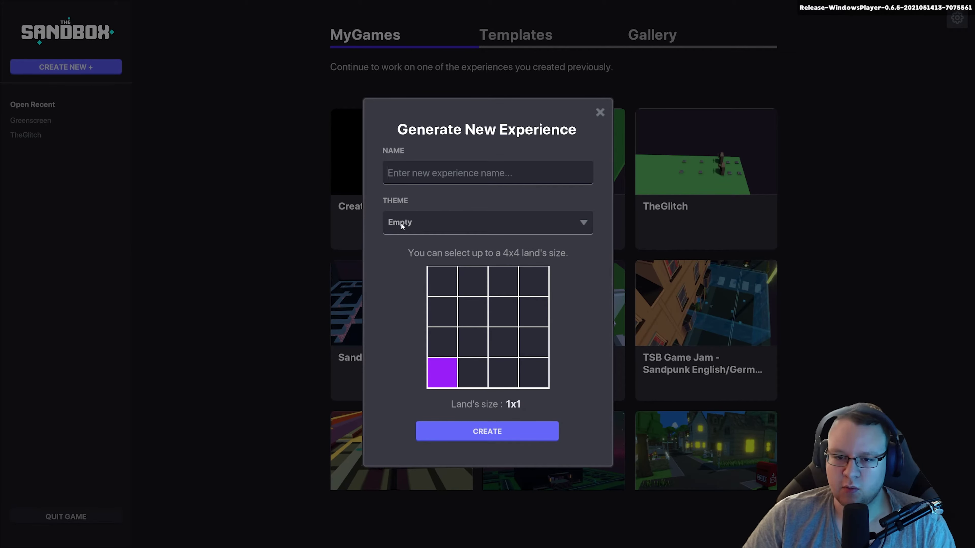
click(408, 224)
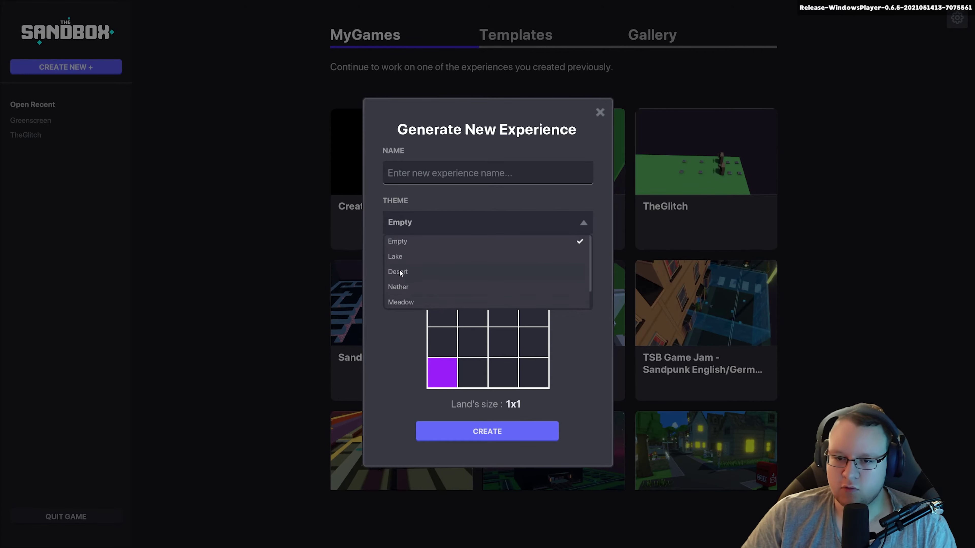
click(457, 219)
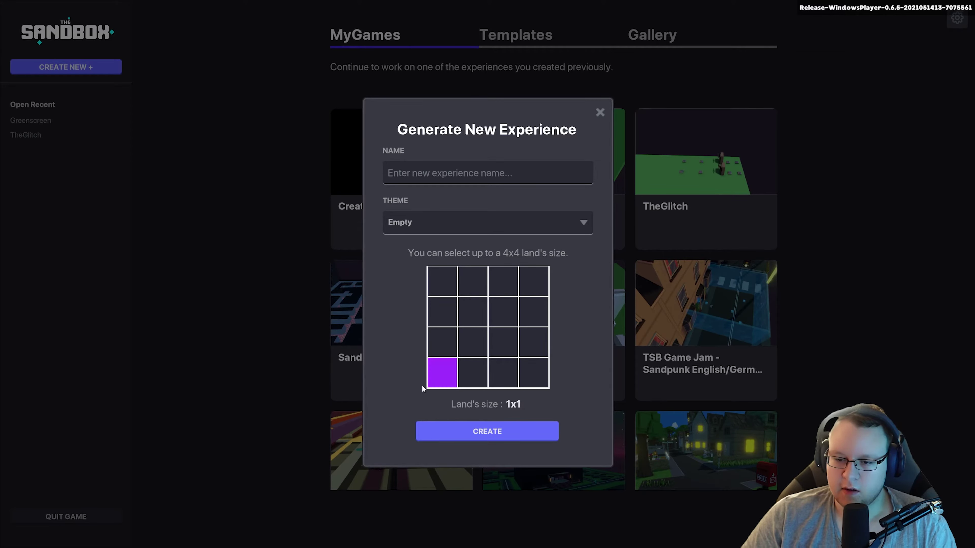
click(479, 345)
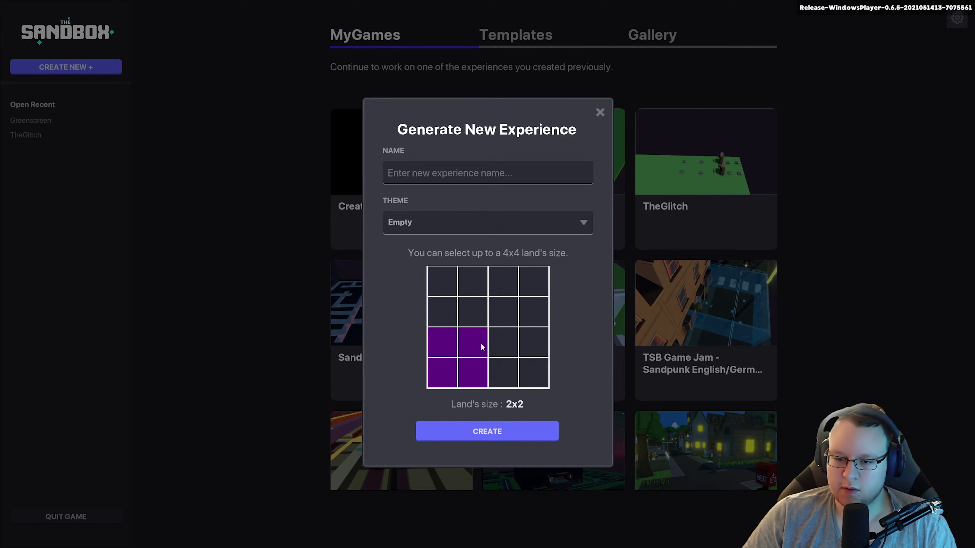
click(503, 332)
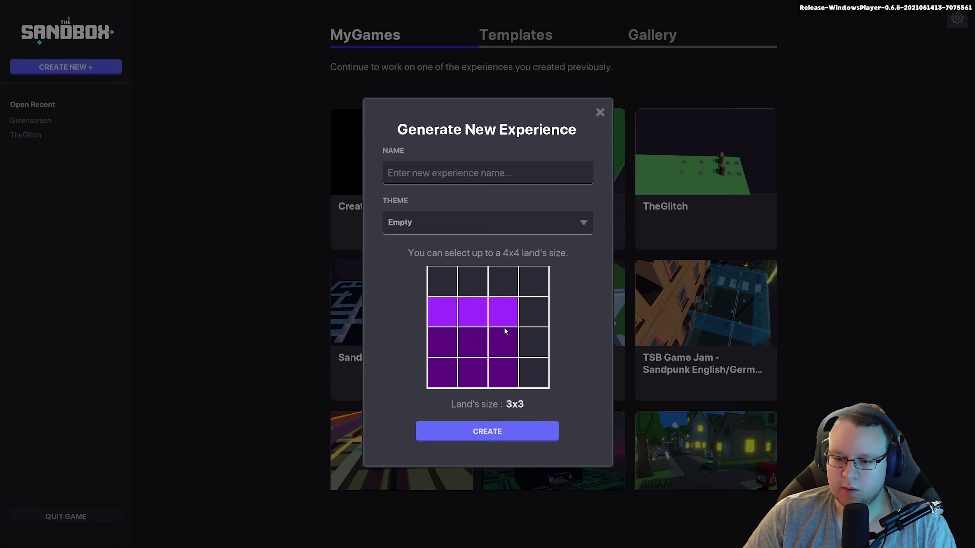
click(535, 289)
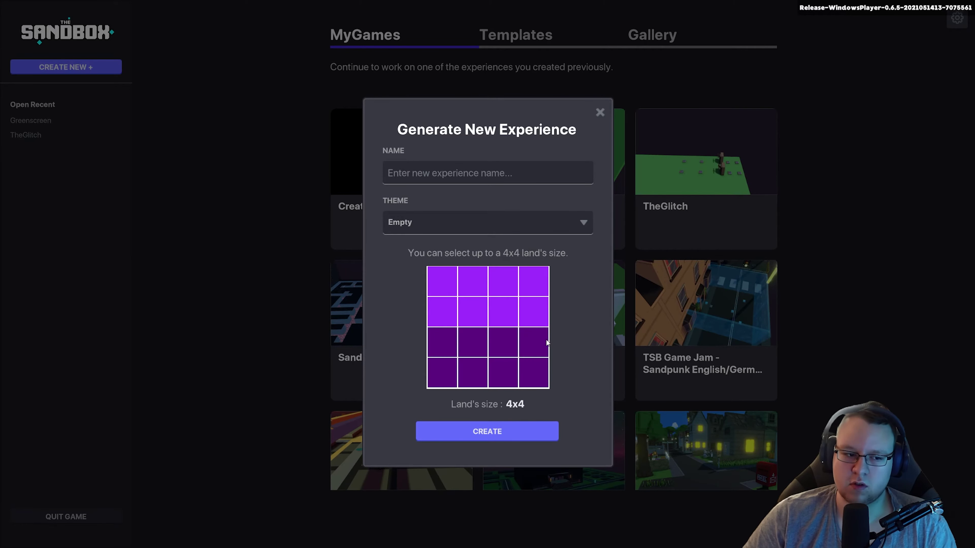
Try land sizes 3x2, 4x2, 1x4 and 2x4, then cancel and show Templates.
click(501, 347)
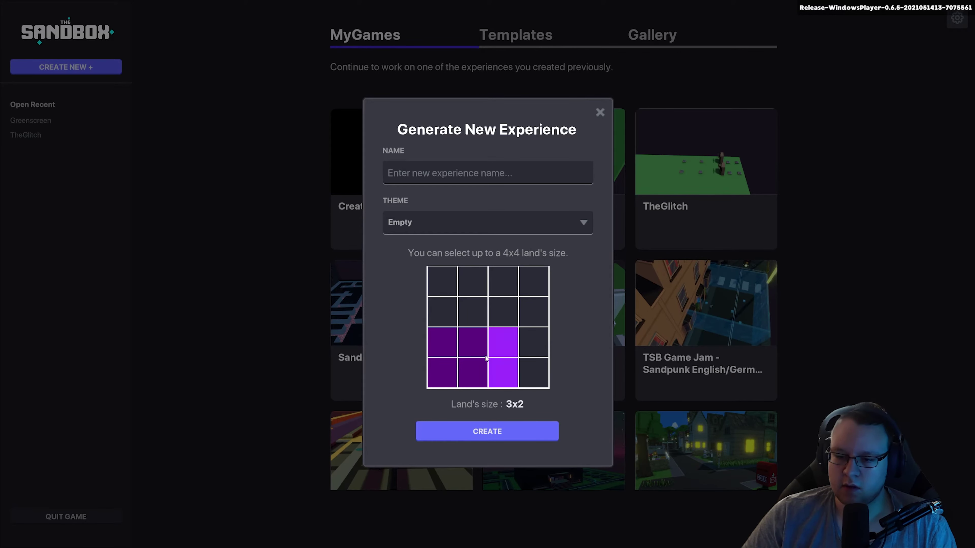
click(525, 337)
click(454, 283)
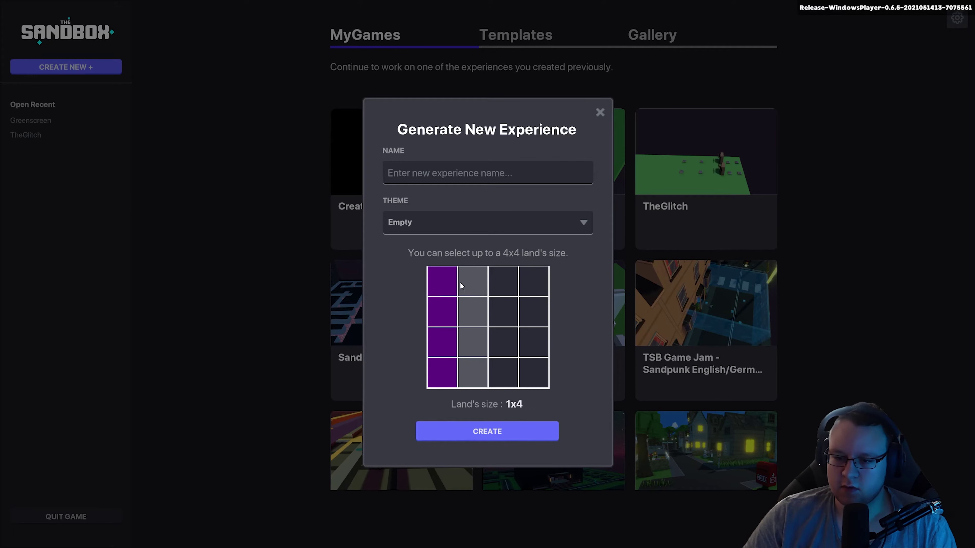
click(482, 341)
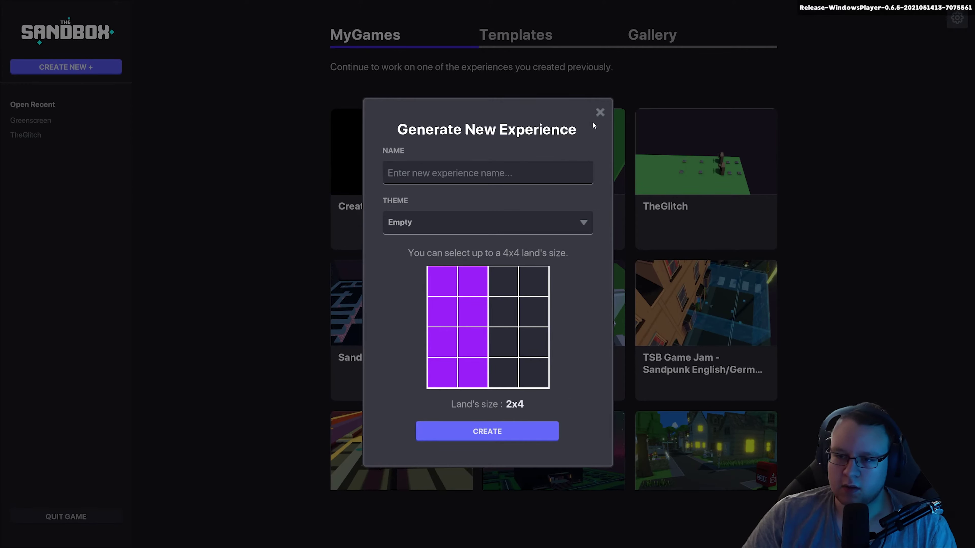
click(599, 113)
click(534, 43)
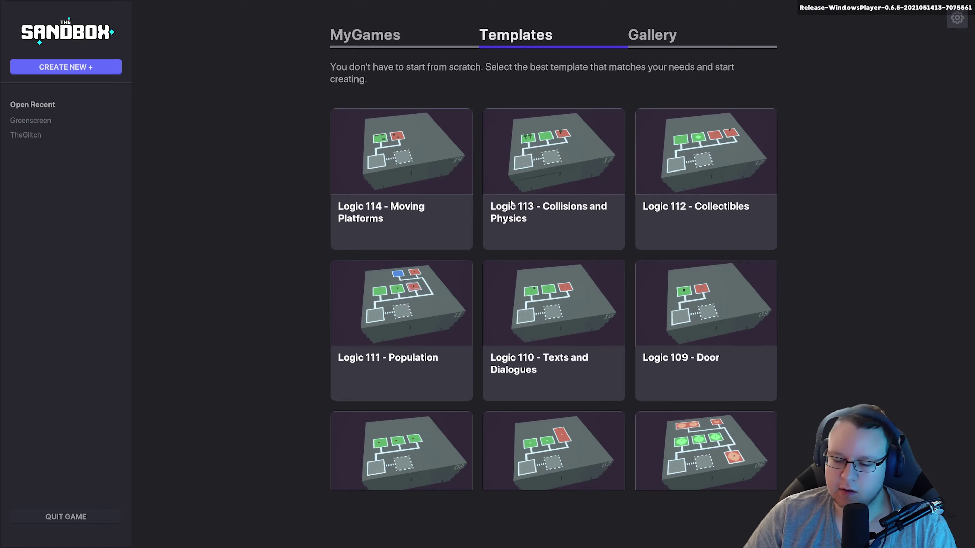
Scroll through the Templates and Gallery listings, then return to the MyGames page.
scroll(472, 192, down, 1)
scroll(471, 193, down, 3)
scroll(472, 193, down, 1)
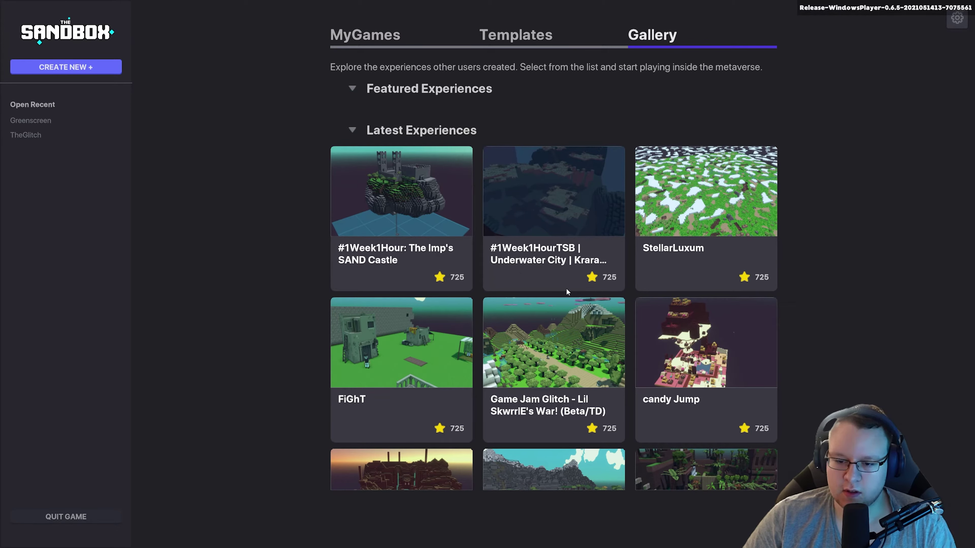
scroll(557, 287, down, 3)
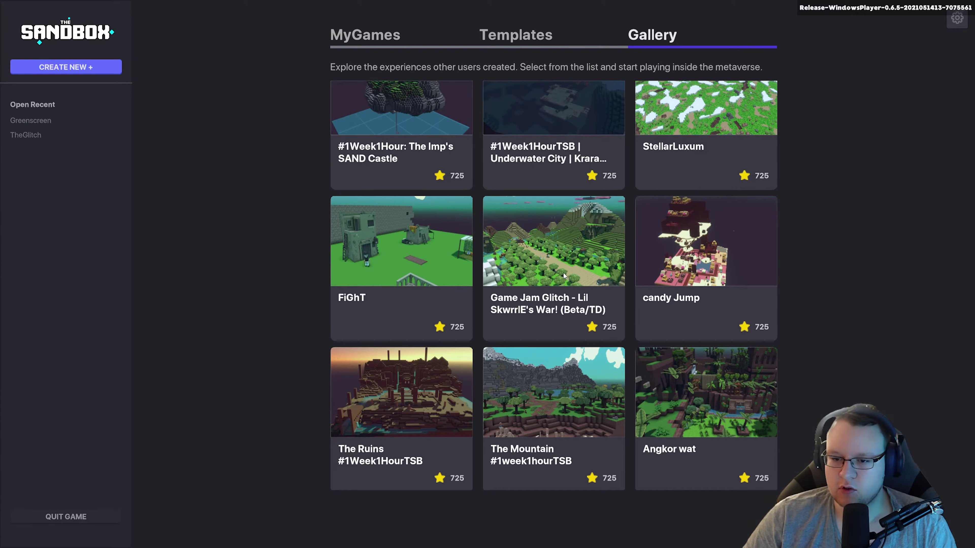
scroll(482, 340, down, 2)
scroll(439, 363, down, 3)
scroll(436, 380, down, 2)
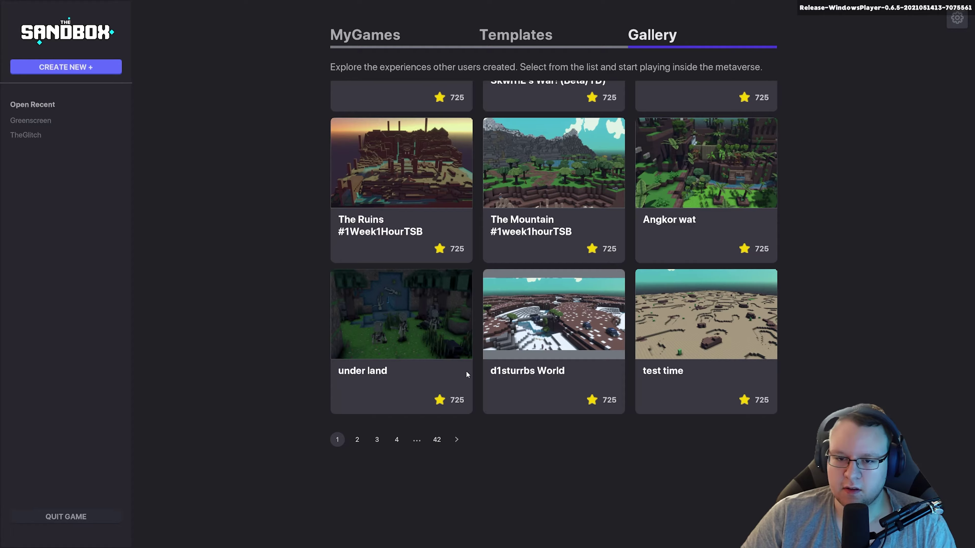
scroll(472, 364, up, 5)
scroll(455, 369, up, 2)
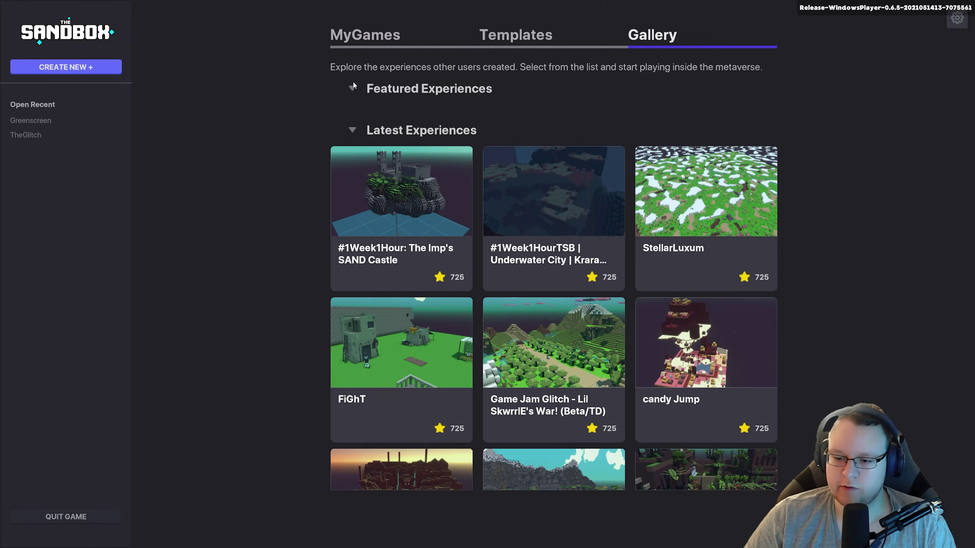
click(364, 35)
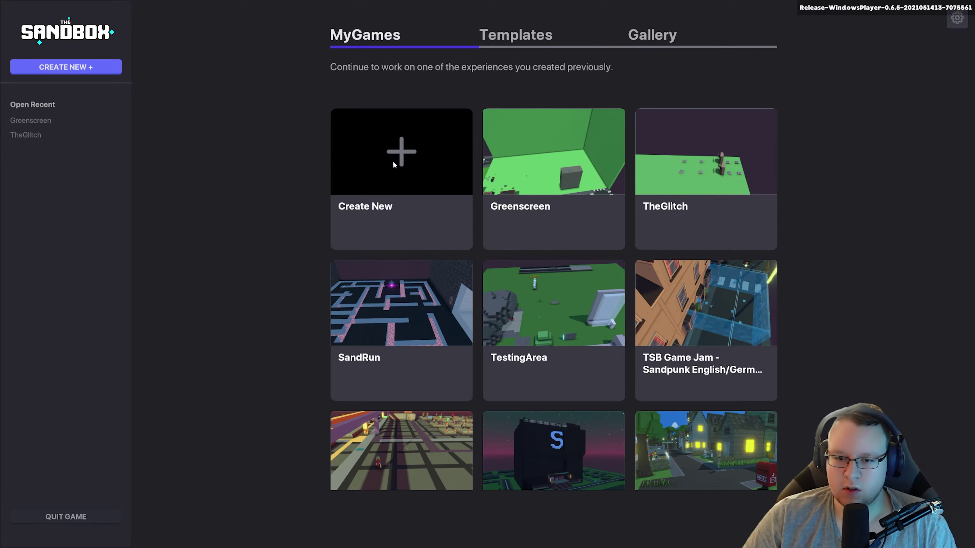
Create a new experience named 'Test' using the Desert theme.
click(396, 183)
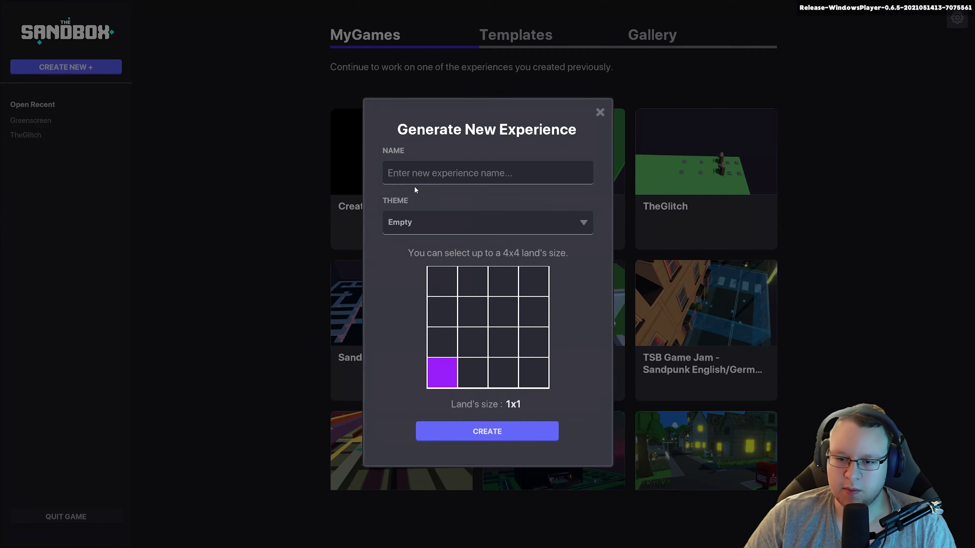
text(Test)
click(422, 224)
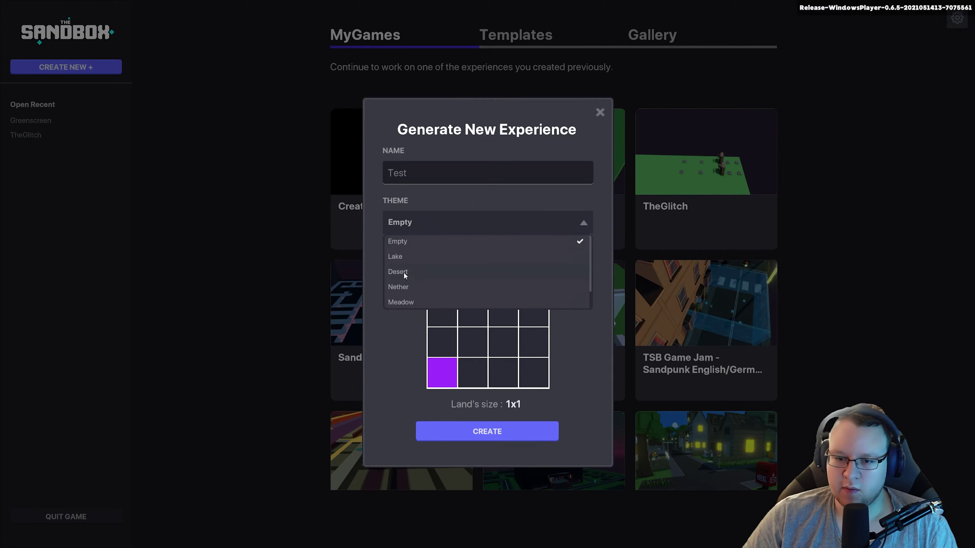
click(482, 270)
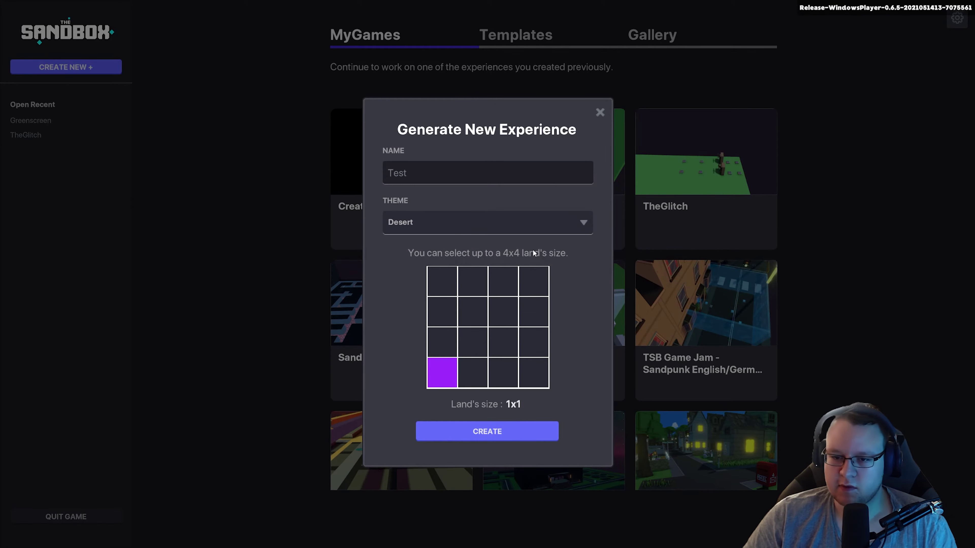
click(478, 433)
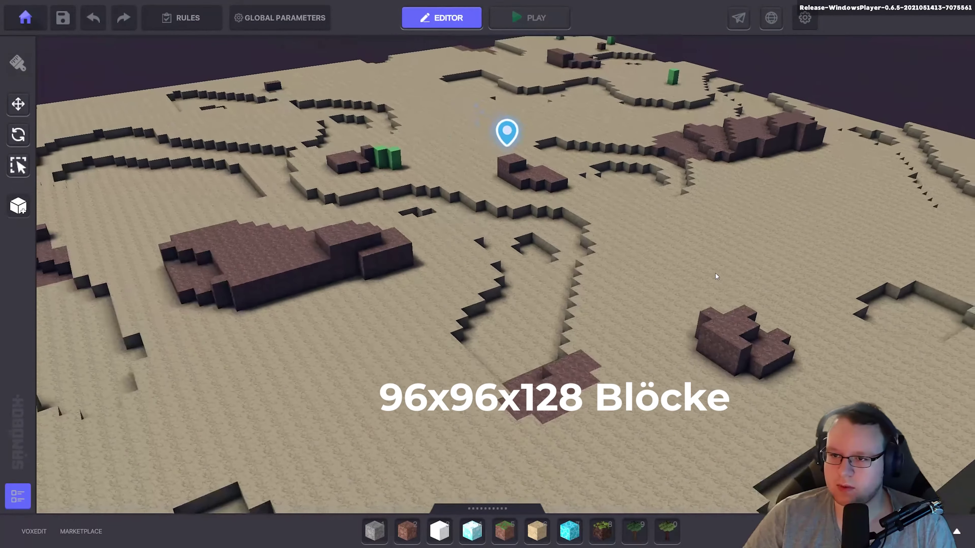
Orbit around the generated desert map, then expand the asset catalogue panel.
scroll(714, 275, down, 5)
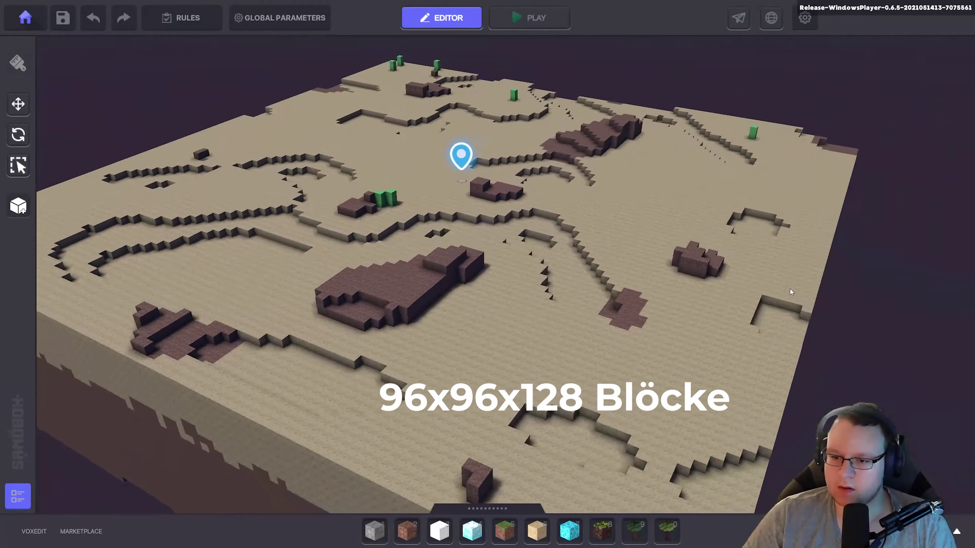
right_drag(790, 289, 729, 292)
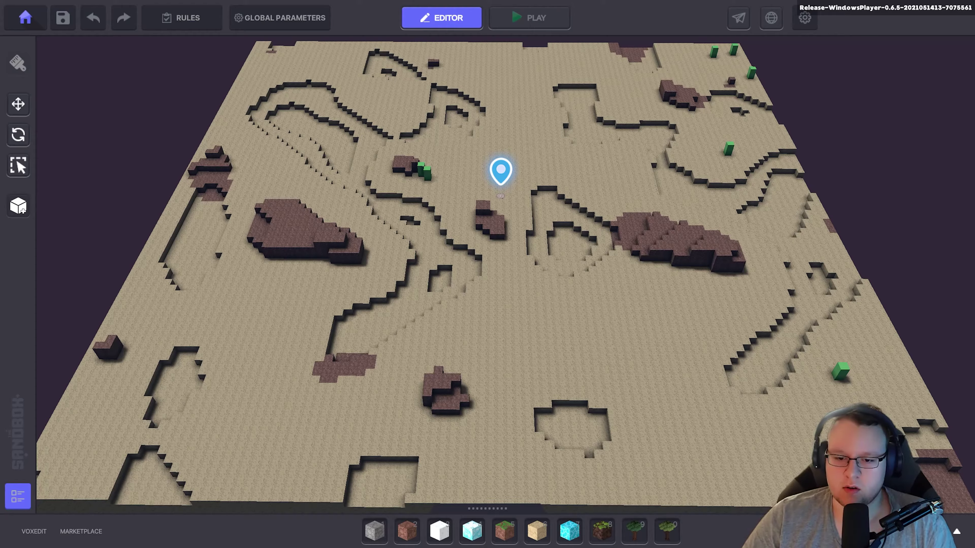
right_drag(392, 359, 440, 280)
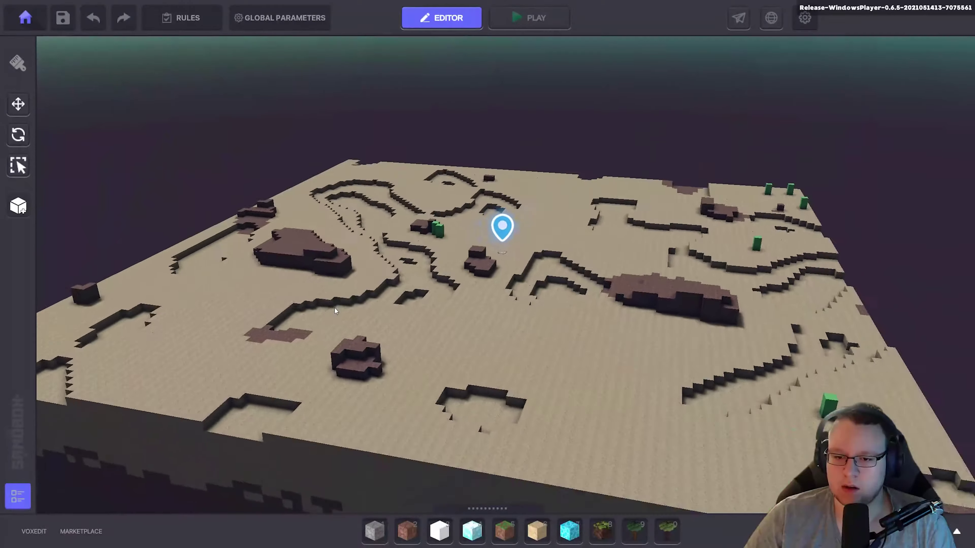
right_drag(440, 281, 360, 333)
scroll(361, 338, up, 5)
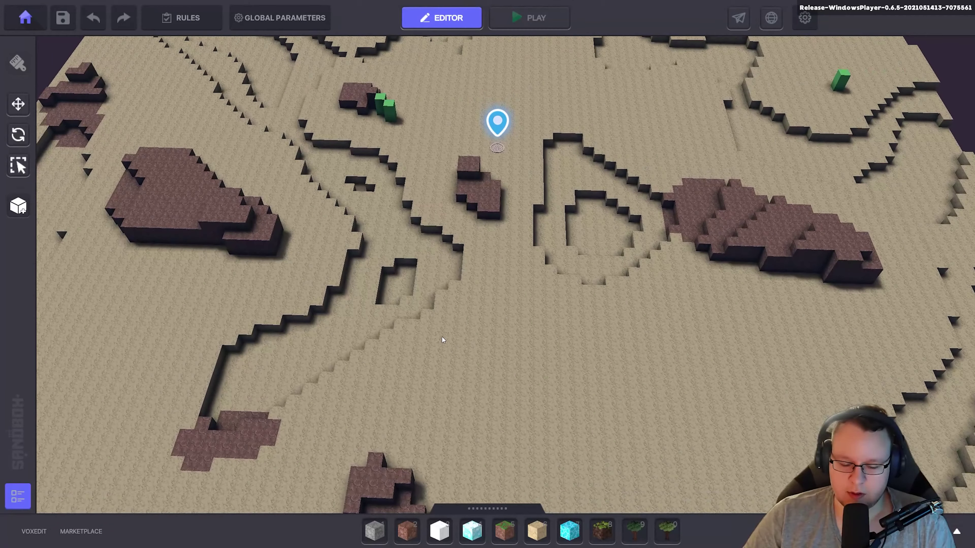
drag(487, 509, 488, 221)
click(85, 290)
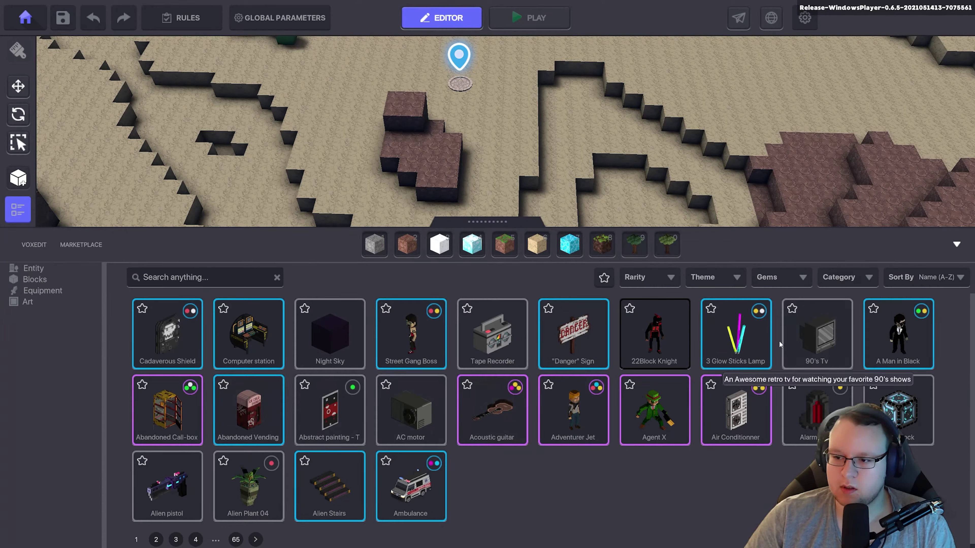
Filter the asset library to the Blocks category.
click(38, 279)
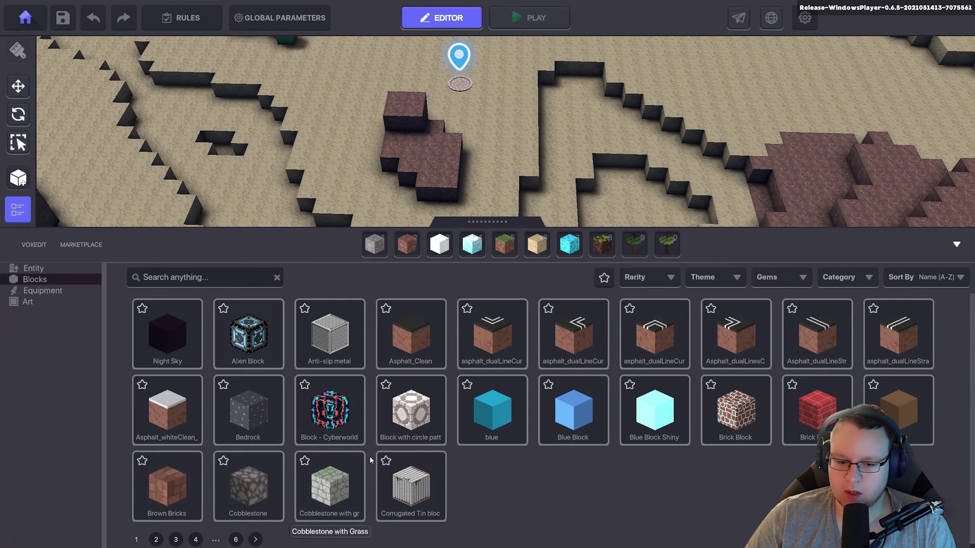
Select Cobblestone, paint a rectangle outline on the sand, and fill it into a solid floor.
click(246, 470)
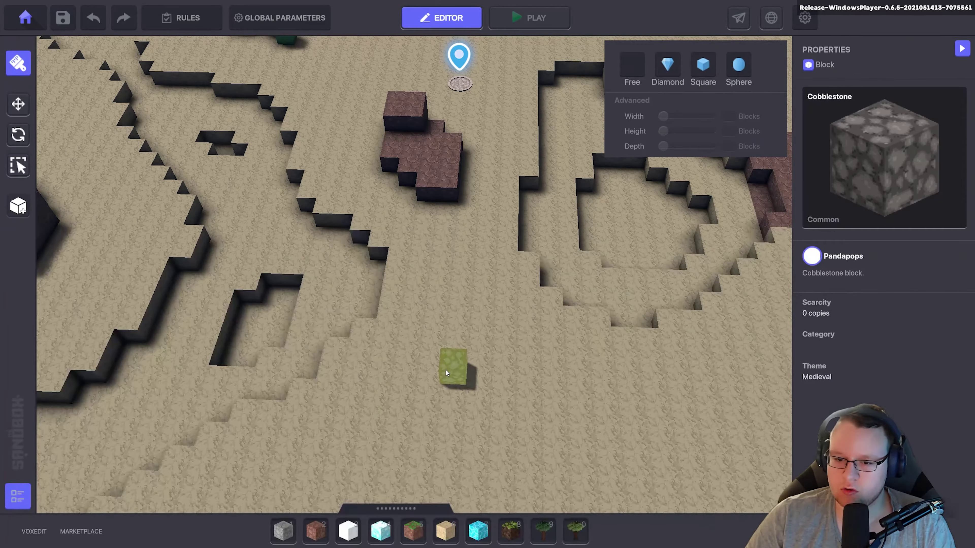
scroll(446, 368, up, 4)
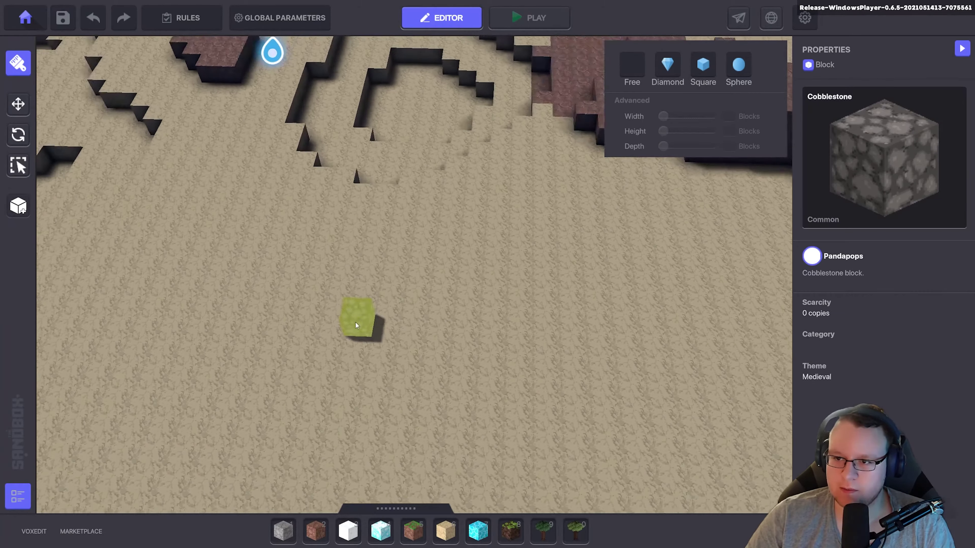
mouse_move(284, 307)
mouse_down()
mouse_move(657, 347)
mouse_move(676, 399)
mouse_move(268, 390)
mouse_up()
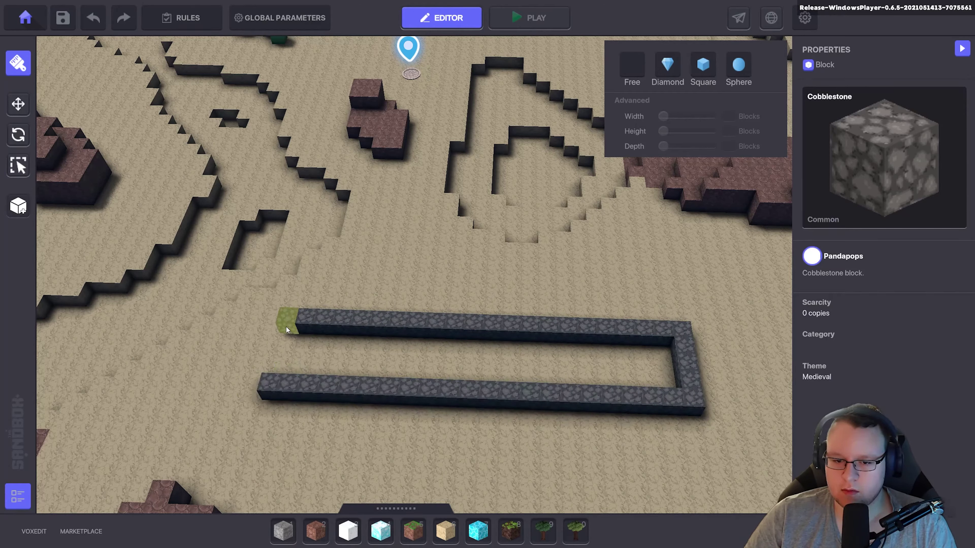
drag(286, 326, 273, 364)
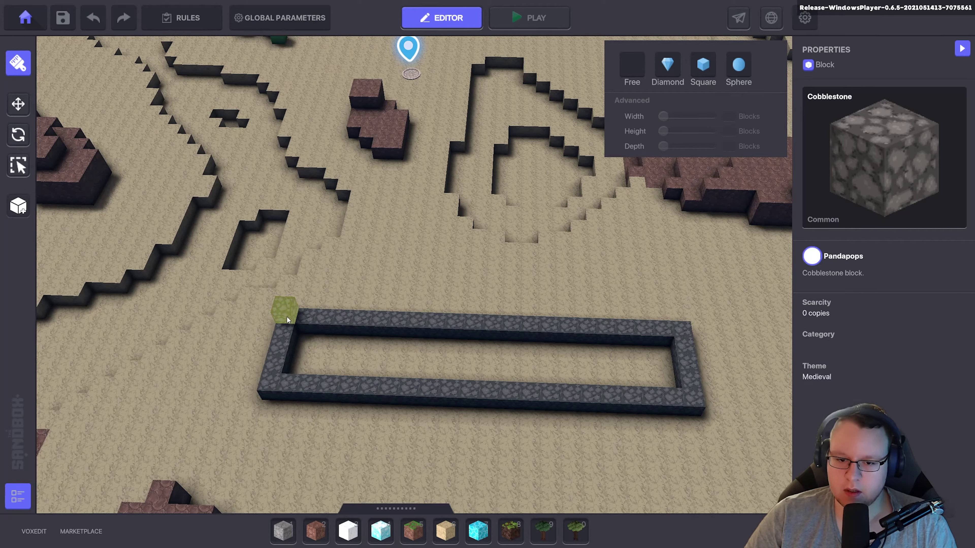
drag(289, 319, 695, 400)
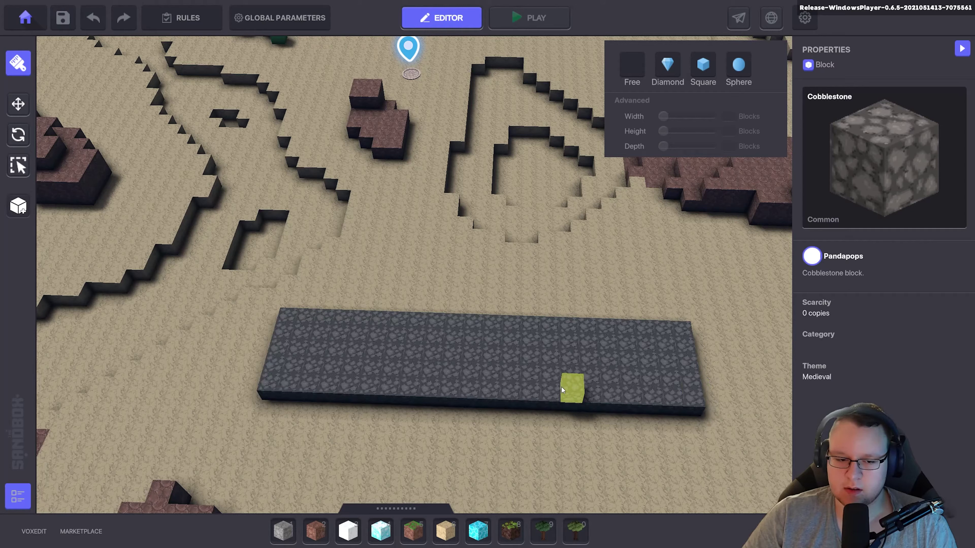
key(s)
key(d)
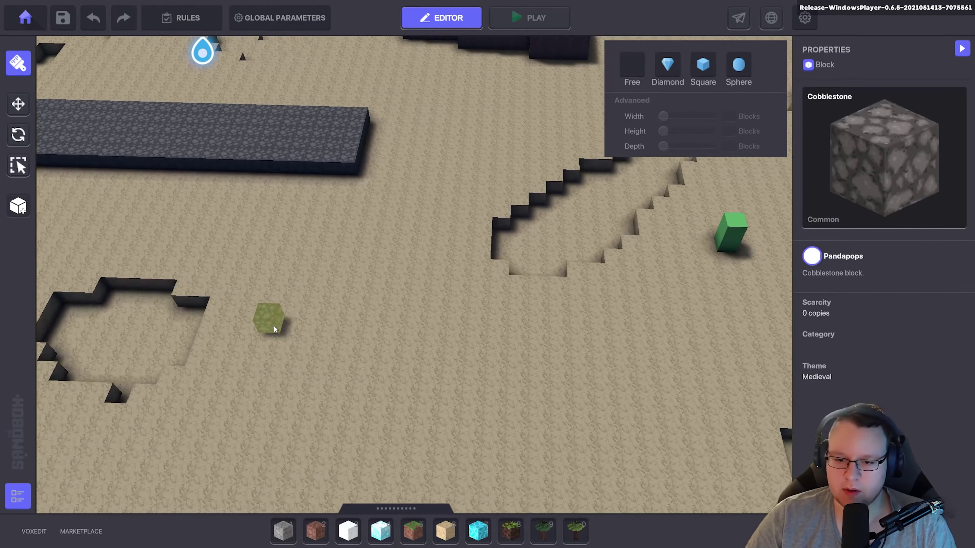
Lay a second cobblestone strip and raise it into a tall wall, viewed from above.
drag(443, 299, 461, 293)
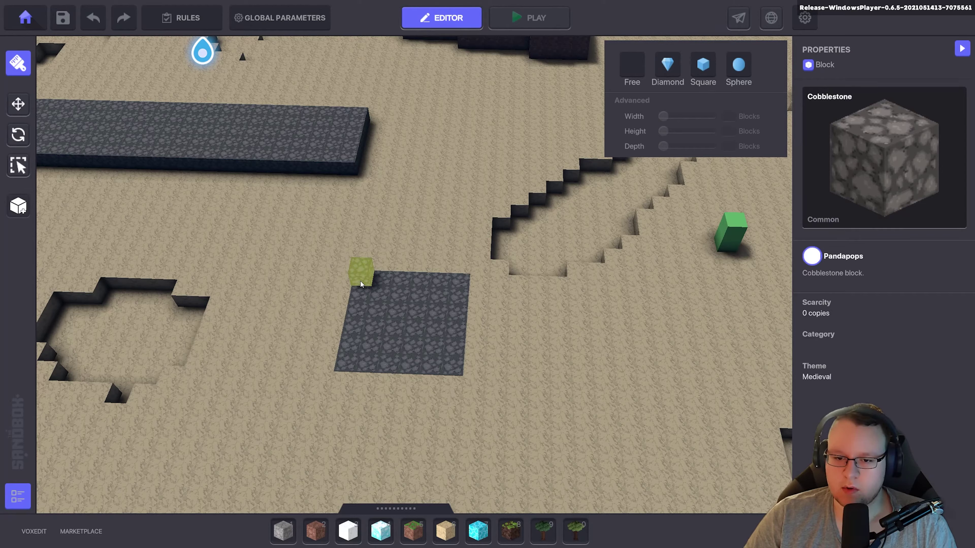
drag(450, 284, 469, 286)
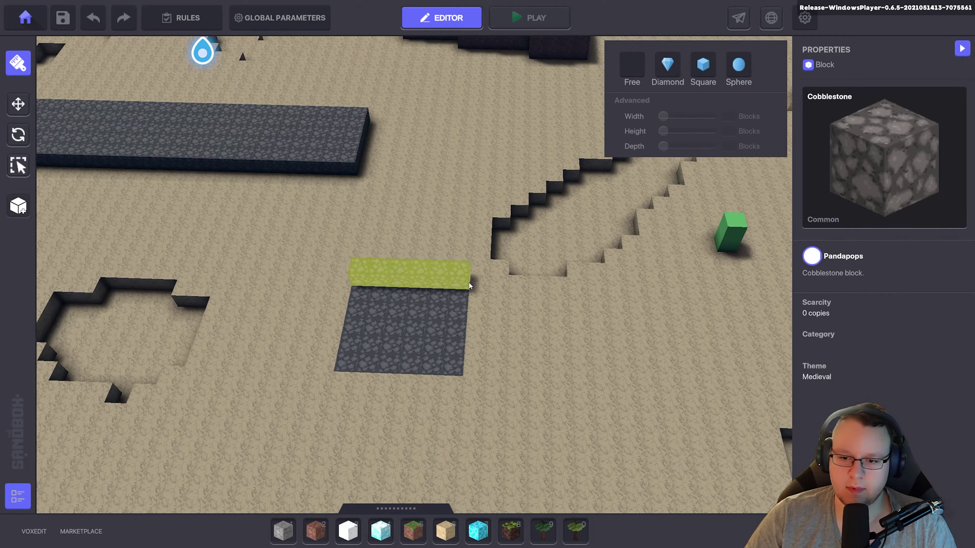
drag(468, 282, 447, 196)
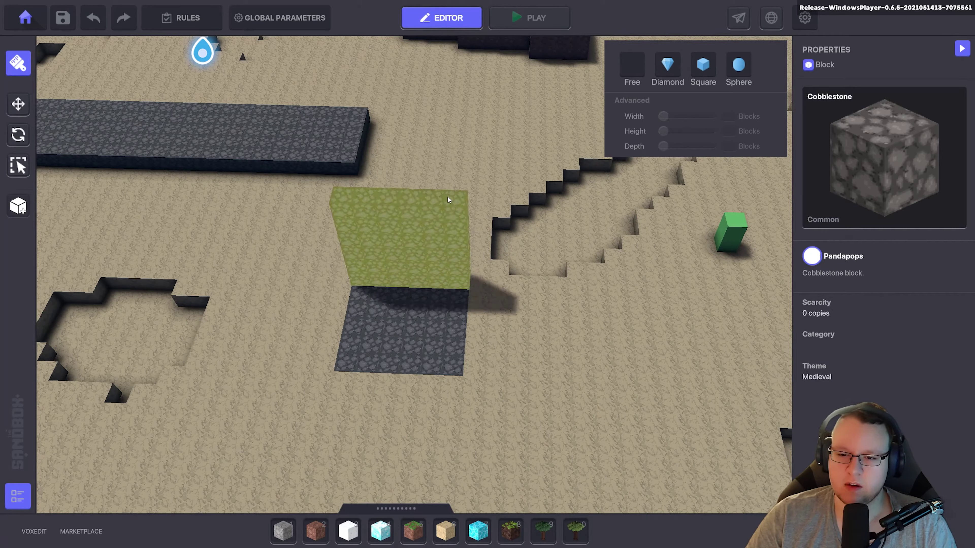
drag(447, 196, 423, 109)
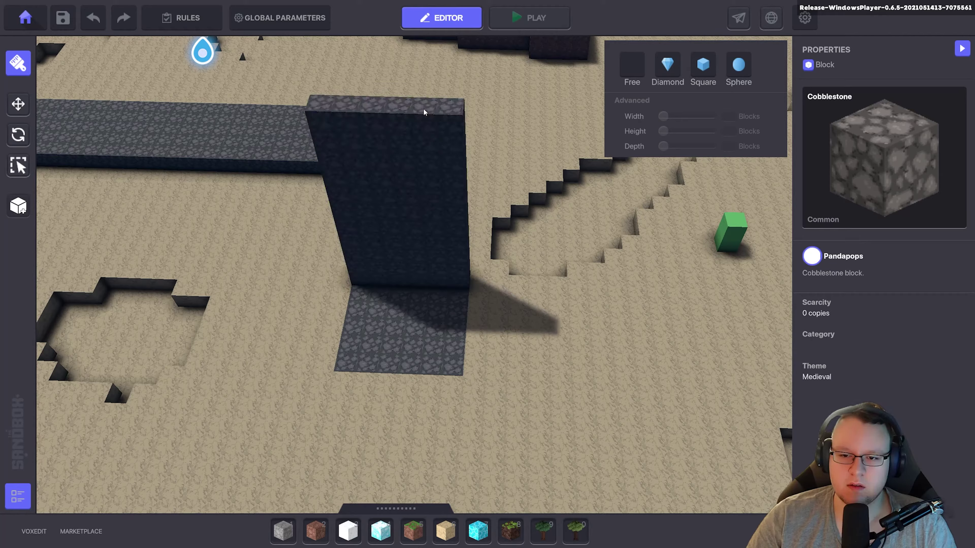
mouse_move(533, 265)
right_down()
mouse_move(473, 294)
mouse_move(449, 320)
right_up()
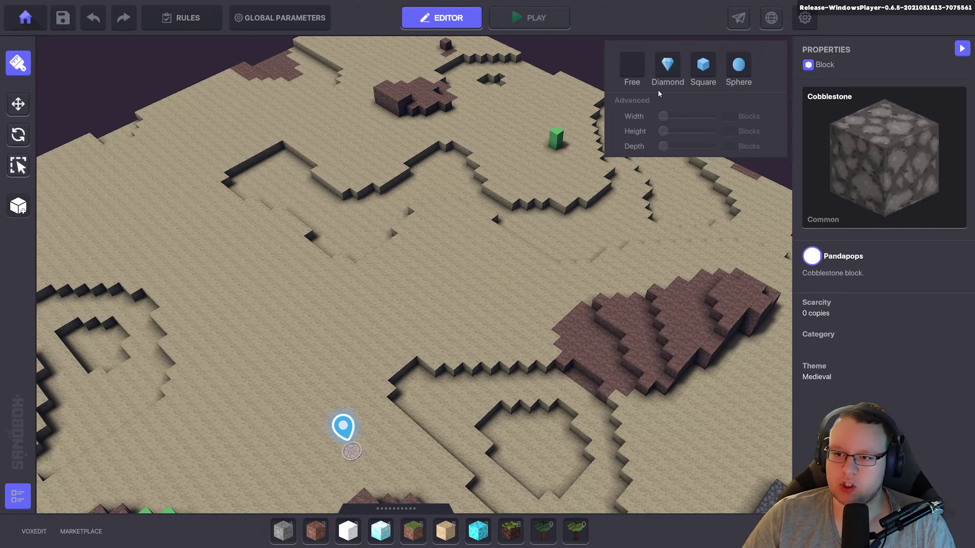
Set the terrain brush to a Diamond shape sized 12 blocks each way.
click(667, 73)
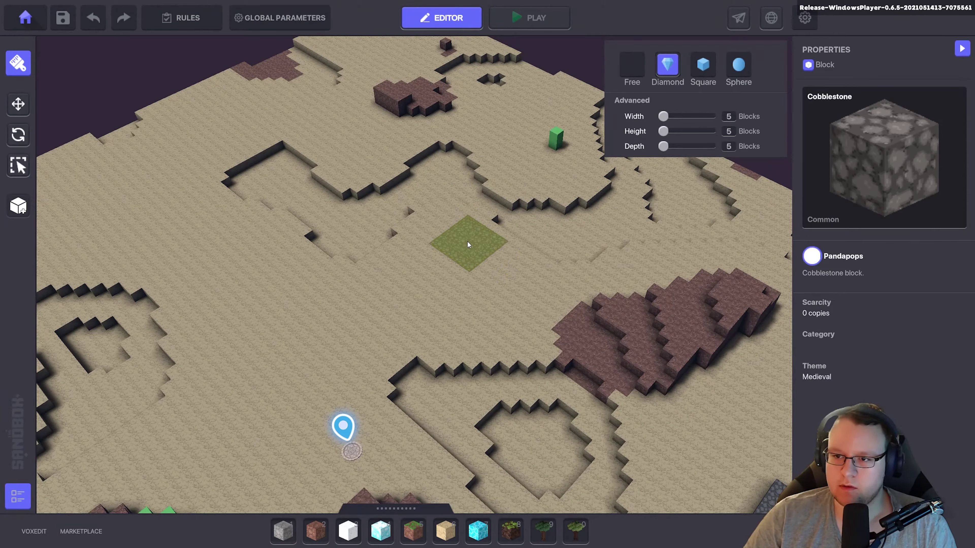
drag(663, 116, 710, 116)
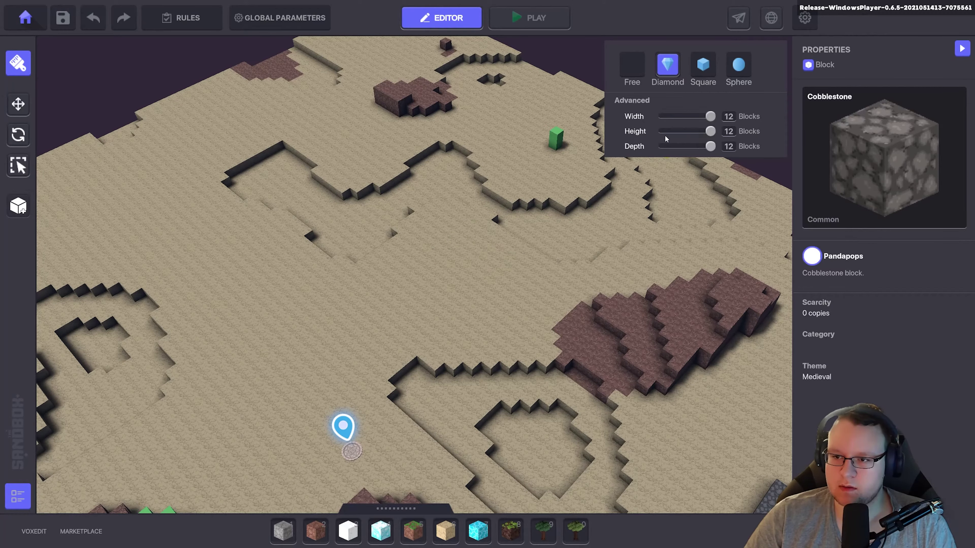
key(w)
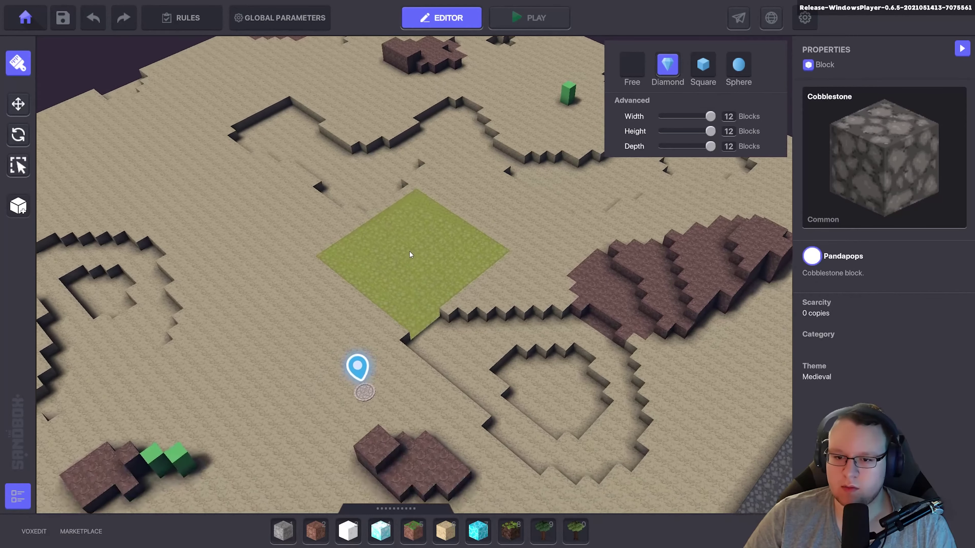
Place four cobblestone step pyramids across the sand, then choose the Square brush.
click(339, 256)
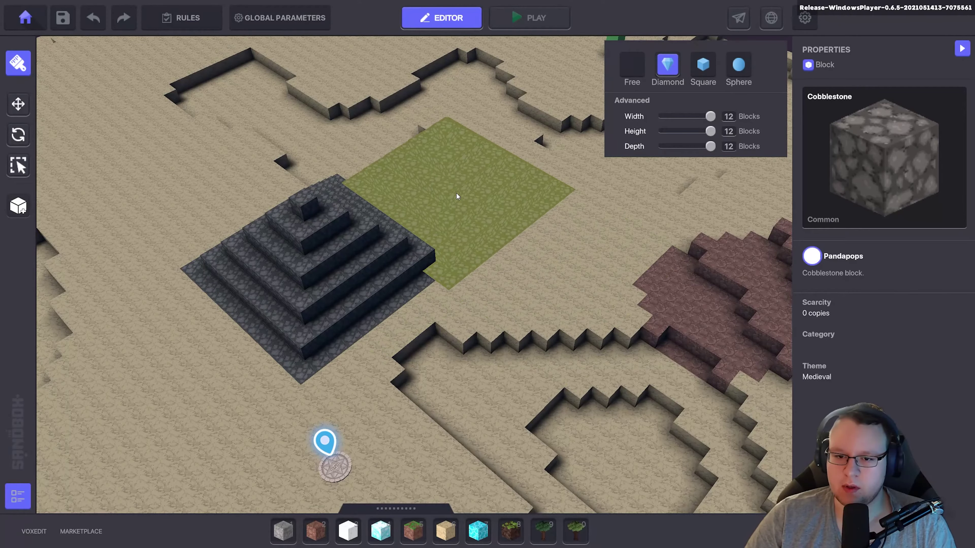
click(434, 190)
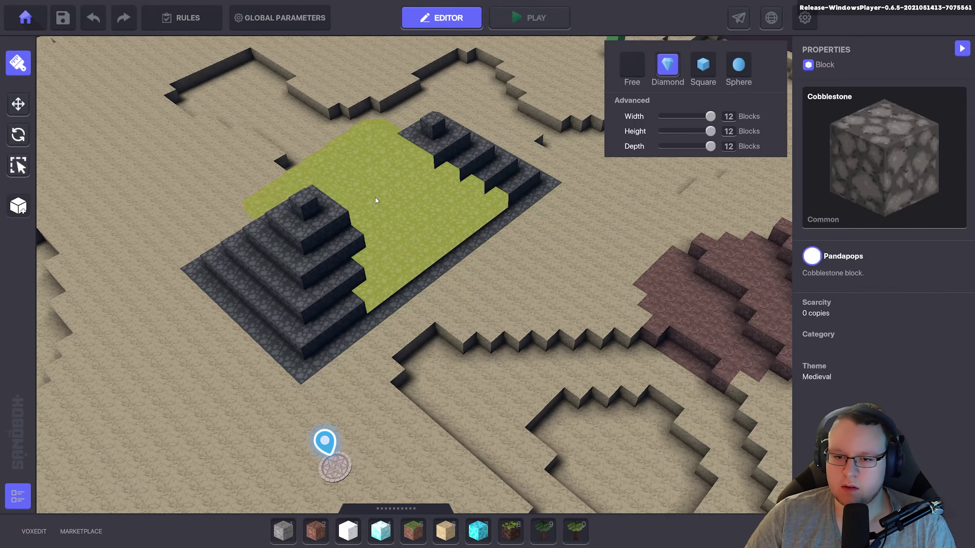
click(379, 217)
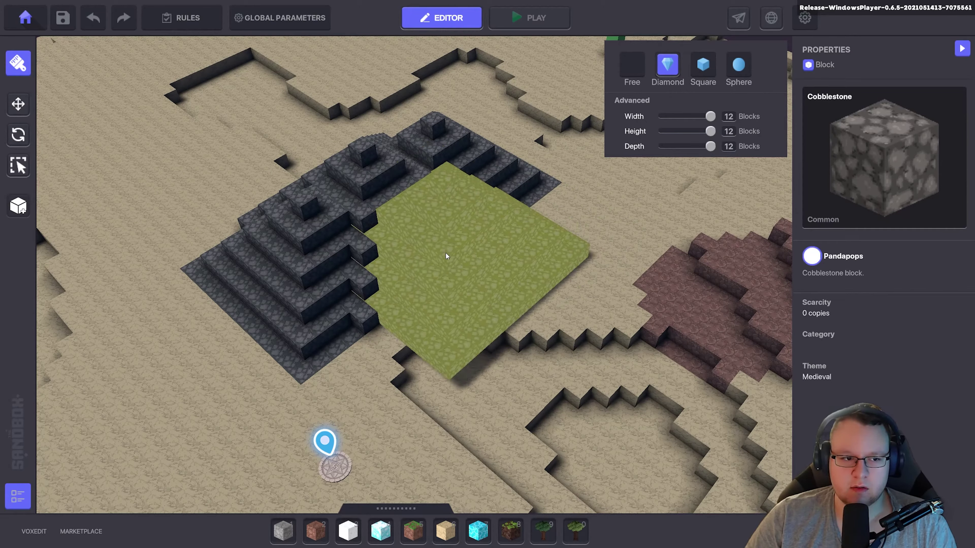
click(446, 251)
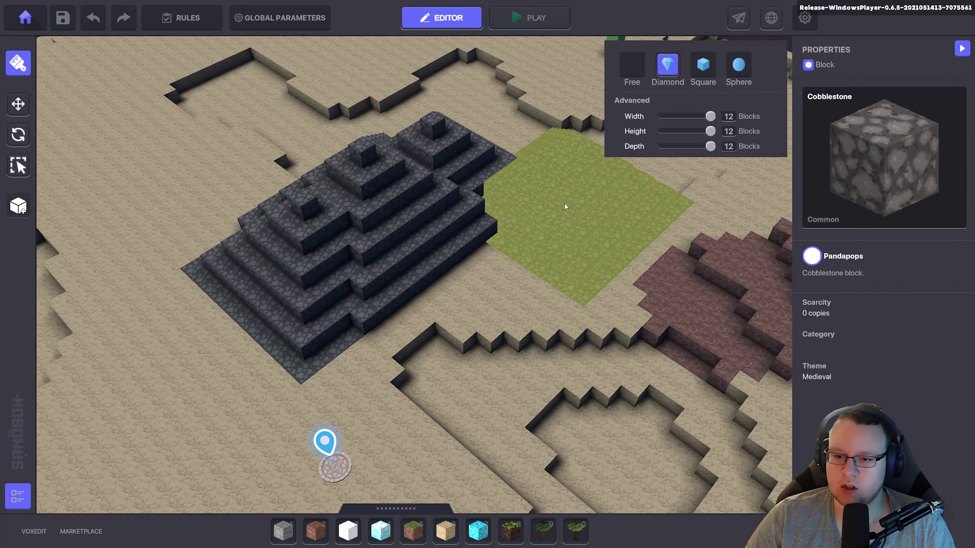
key(w)
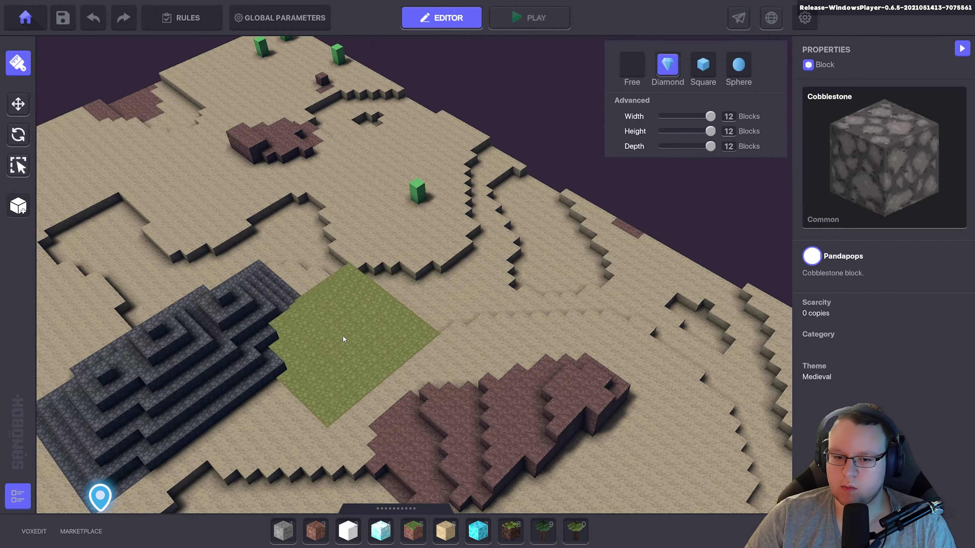
click(701, 77)
Paint with the 12-block Square brush, then add a round cobblestone mound with the Sphere brush.
right_drag(700, 78, 600, 374)
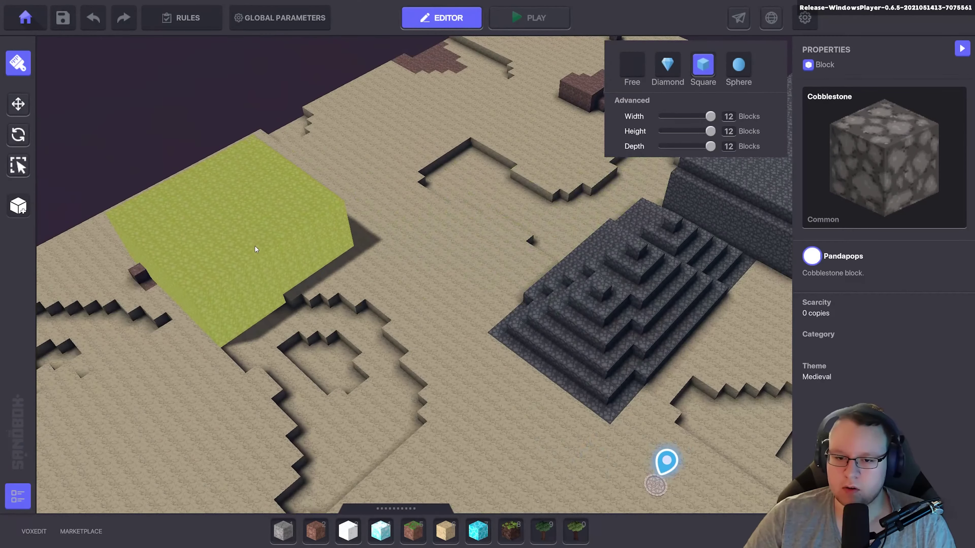
scroll(600, 373, up, 5)
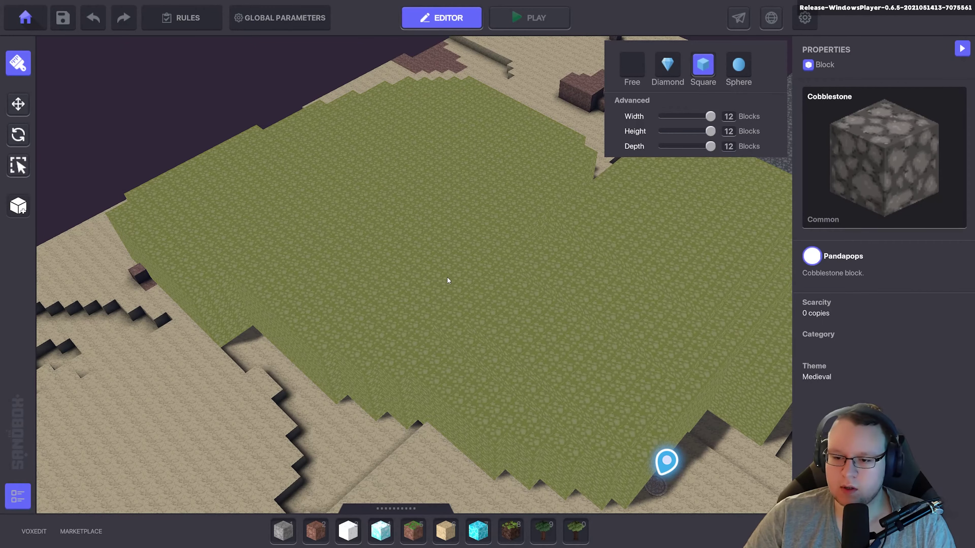
scroll(479, 269, down, 5)
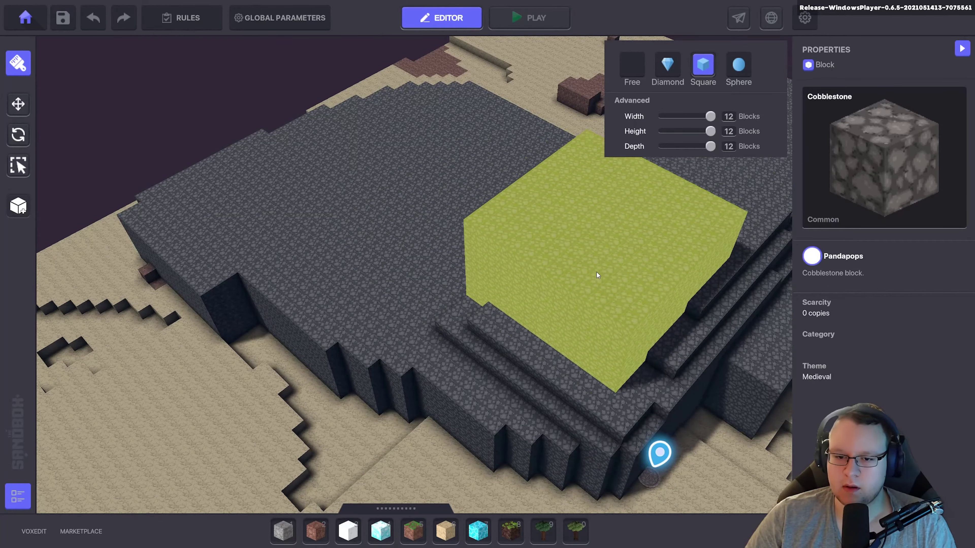
scroll(446, 249, up, 3)
scroll(418, 228, down, 5)
scroll(490, 288, up, 5)
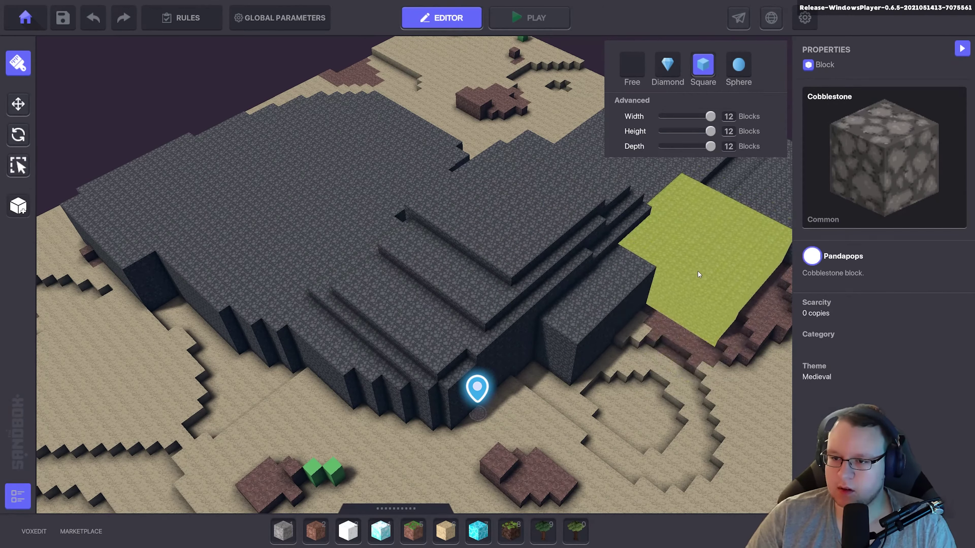
click(738, 65)
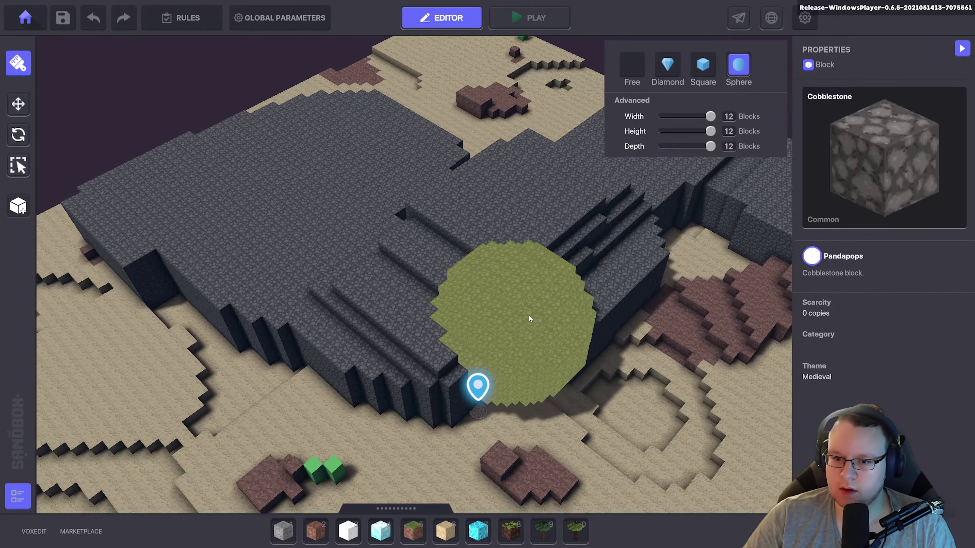
key(s)
mouse_move(386, 343)
mouse_down()
mouse_move(470, 400)
mouse_move(645, 352)
mouse_up()
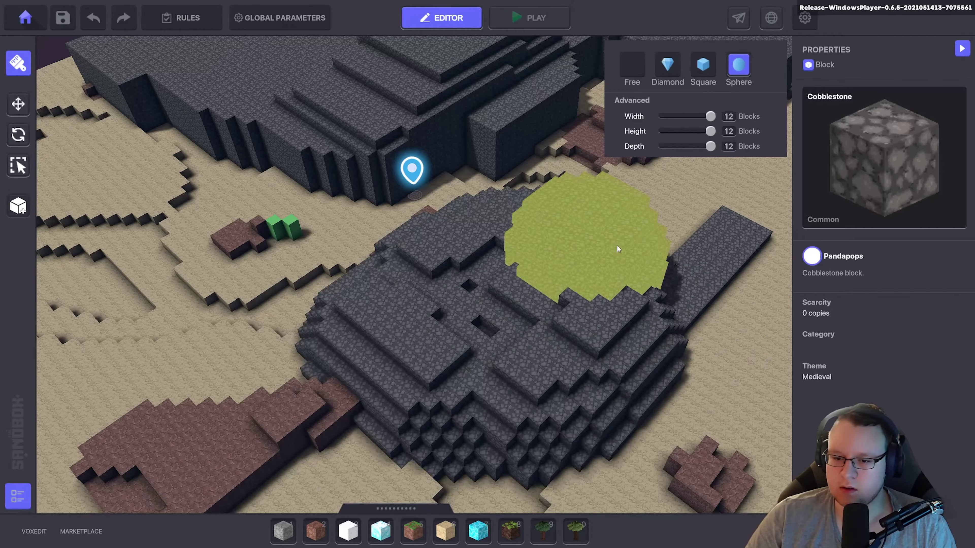
Pan and orbit the camera around the cobblestone mound.
key(s)
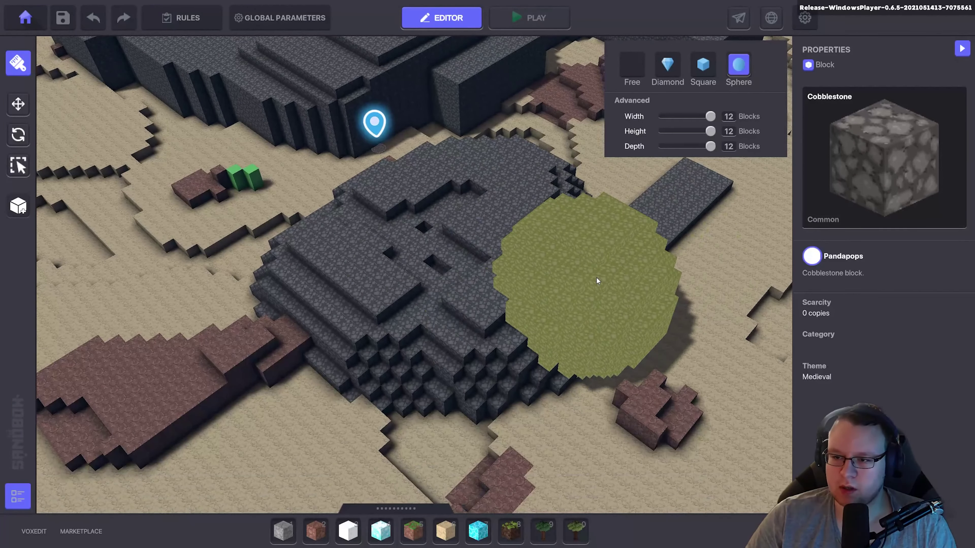
key(f)
key(s)
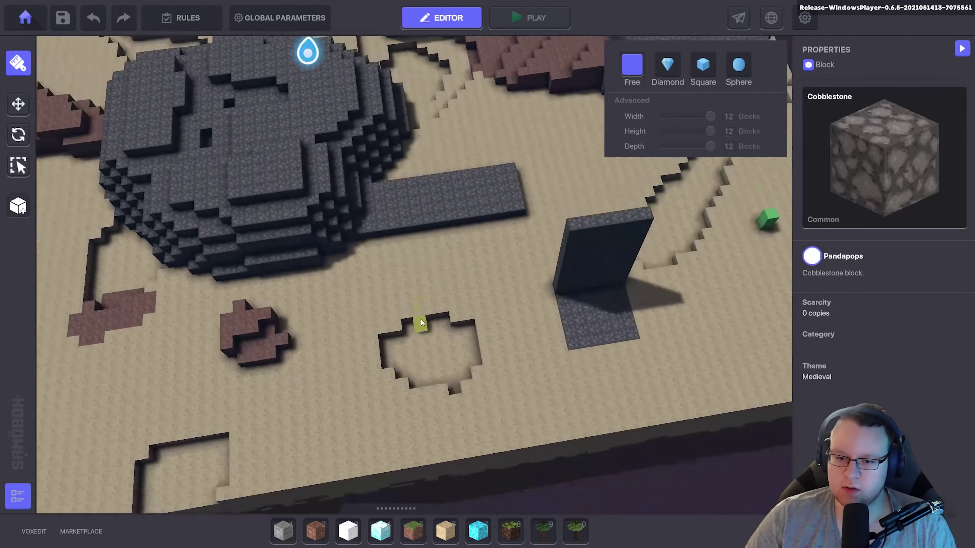
mouse_move(421, 323)
right_down()
mouse_move(438, 260)
mouse_move(467, 302)
right_up()
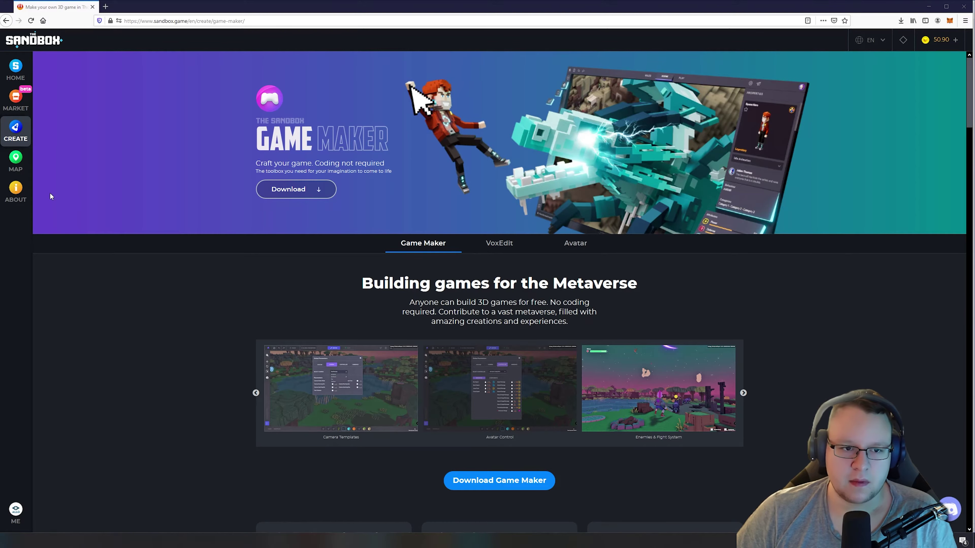
Open the Marketplace shop and scroll down to the NFT Entities listings.
click(16, 99)
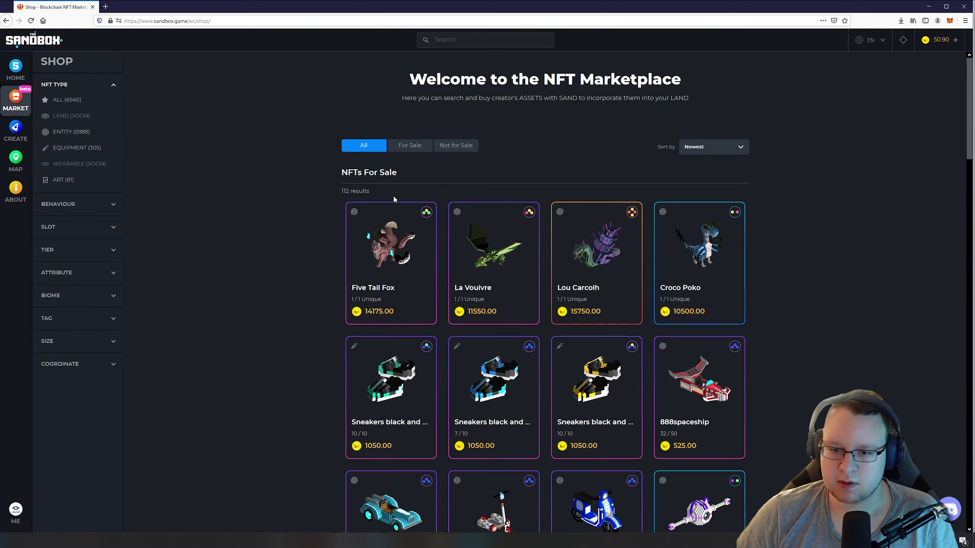
scroll(548, 243, down, 5)
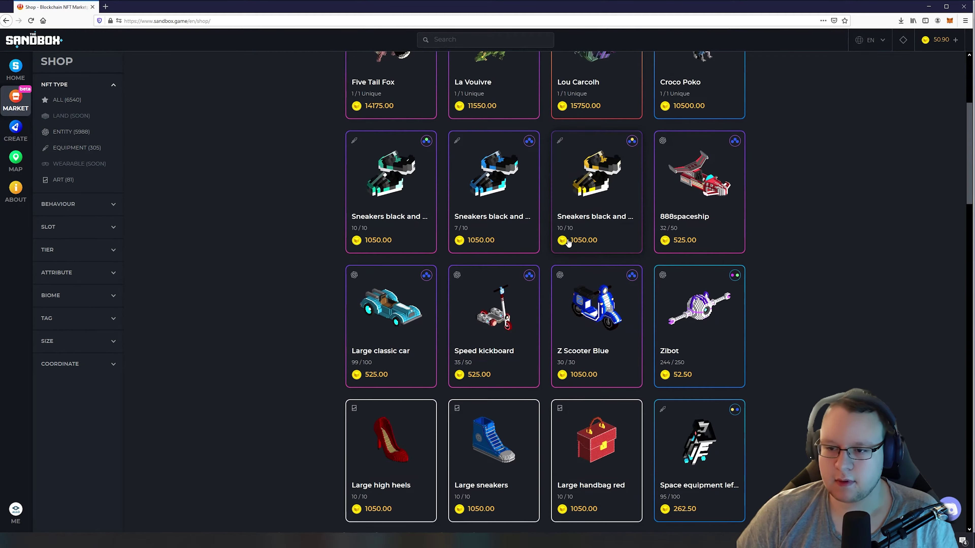
scroll(531, 278, down, 7)
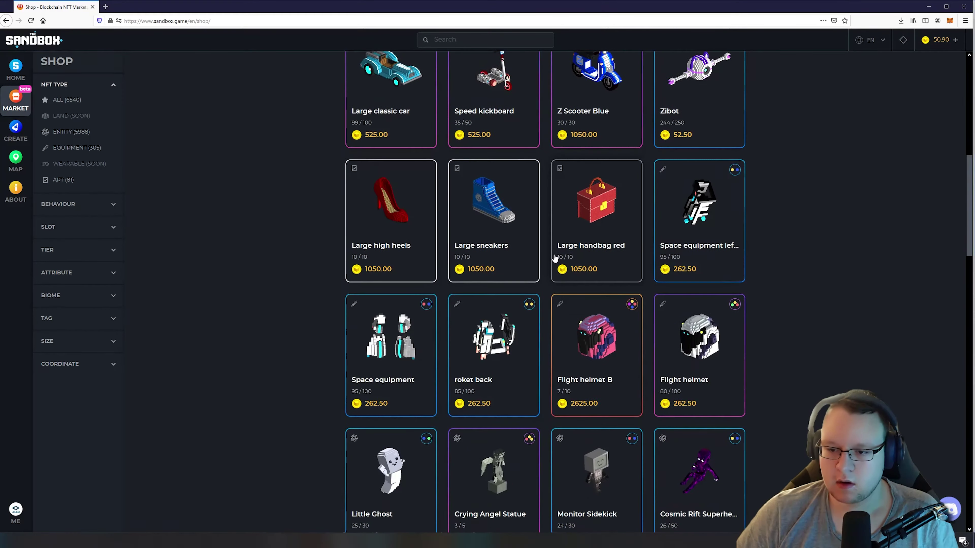
scroll(498, 261, down, 3)
scroll(496, 258, down, 2)
scroll(384, 245, down, 5)
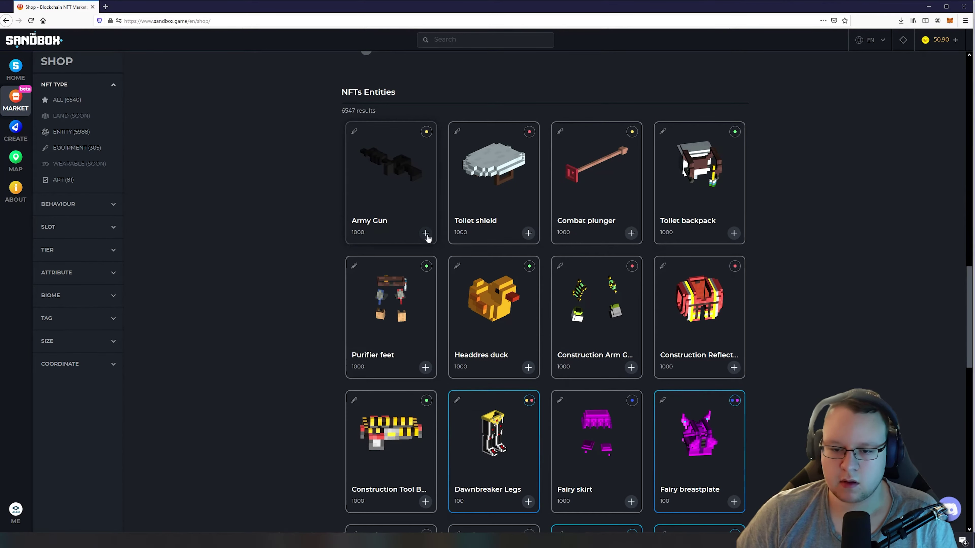
scroll(441, 236, down, 1)
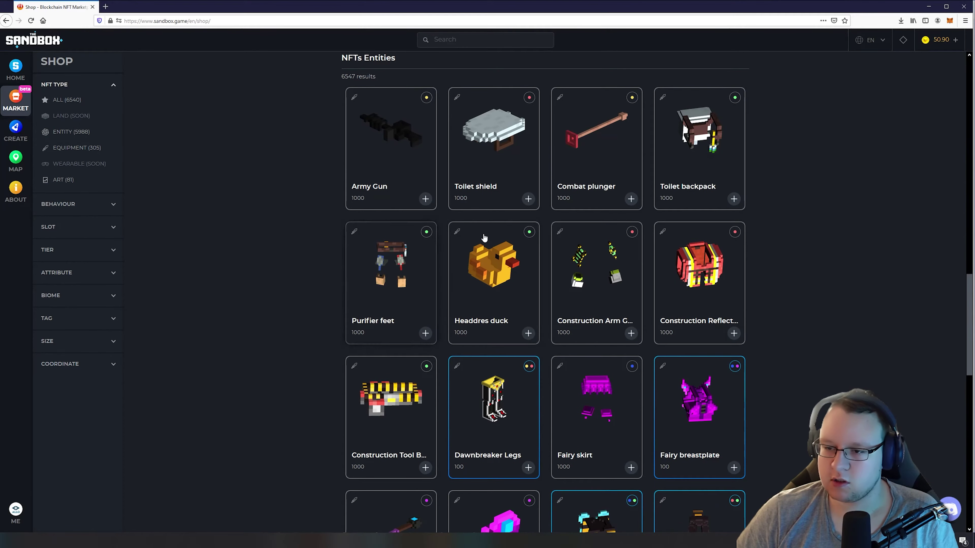
scroll(607, 244, up, 2)
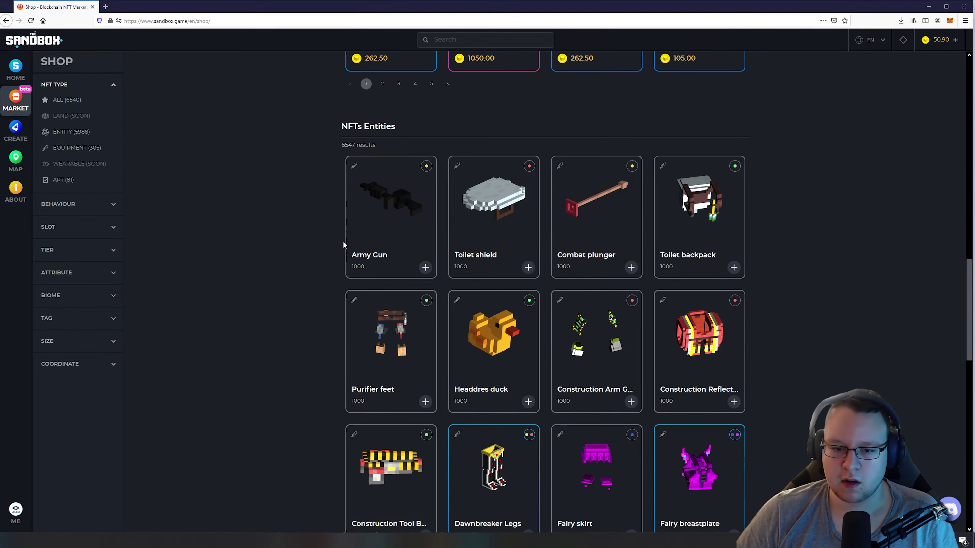
scroll(343, 241, down, 20)
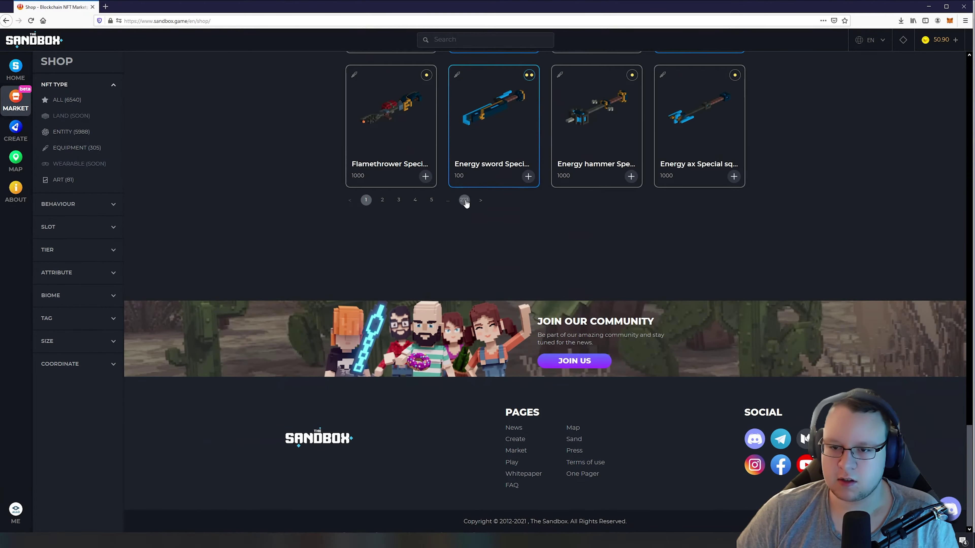
Jump to the last listing page, 273, and browse its entities.
click(464, 200)
scroll(490, 232, down, 10)
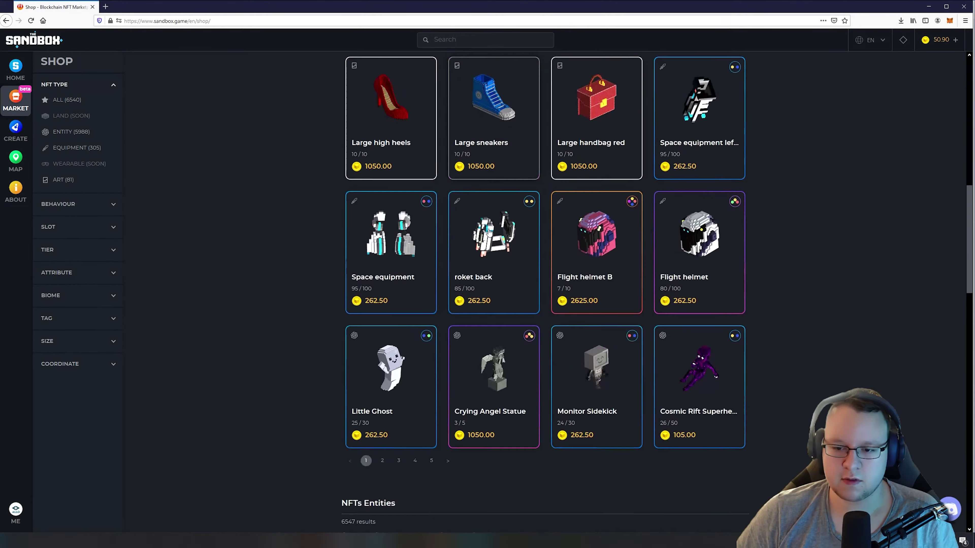
scroll(488, 231, down, 5)
scroll(487, 227, down, 5)
scroll(486, 232, down, 10)
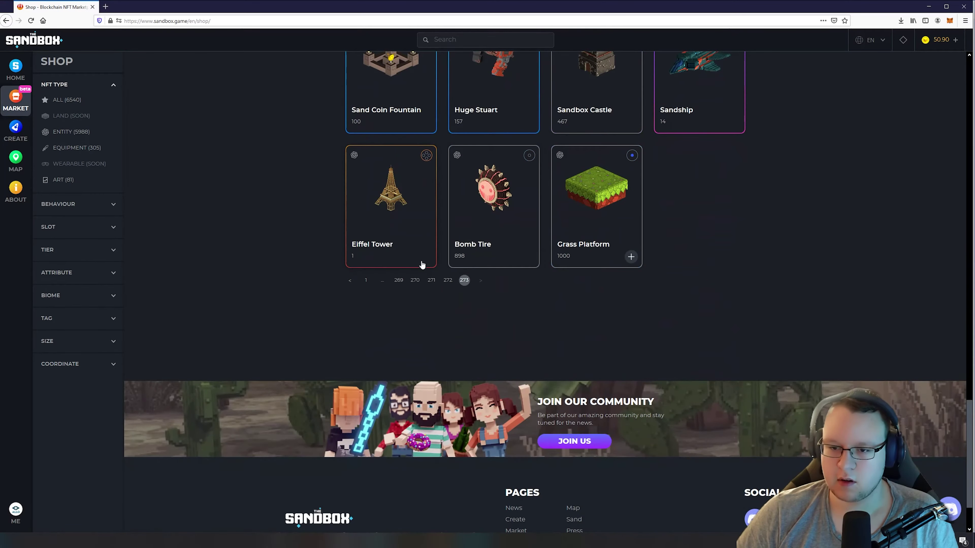
scroll(636, 241, up, 5)
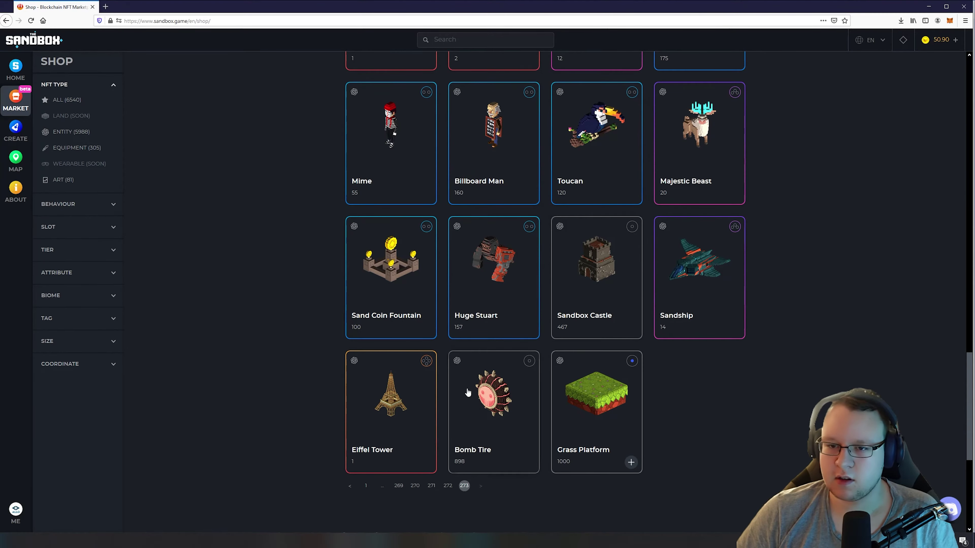
scroll(384, 435, down, 1)
On listing page 269, add the Headdres duck to the inventory.
click(397, 453)
scroll(576, 384, down, 20)
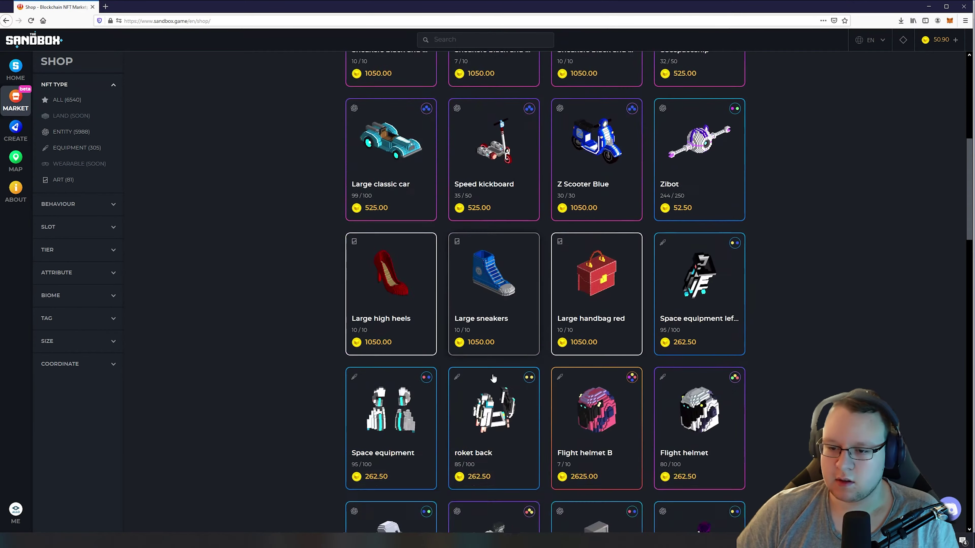
scroll(691, 361, down, 5)
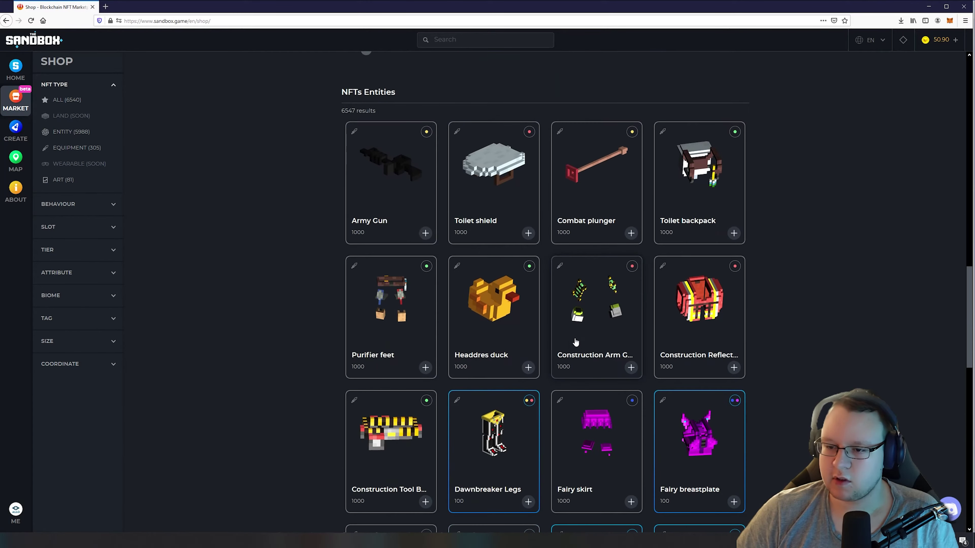
scroll(595, 290, down, 11)
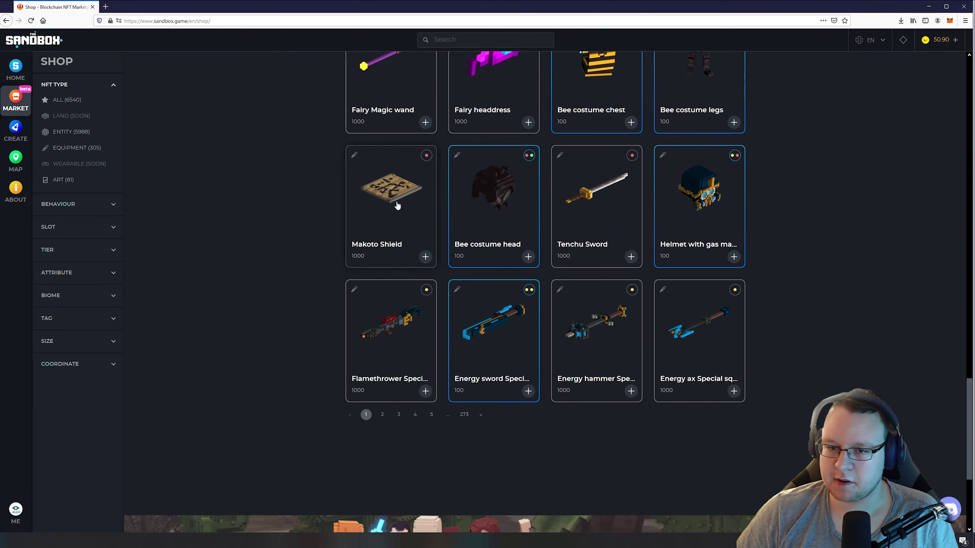
scroll(500, 212, up, 6)
scroll(548, 211, up, 5)
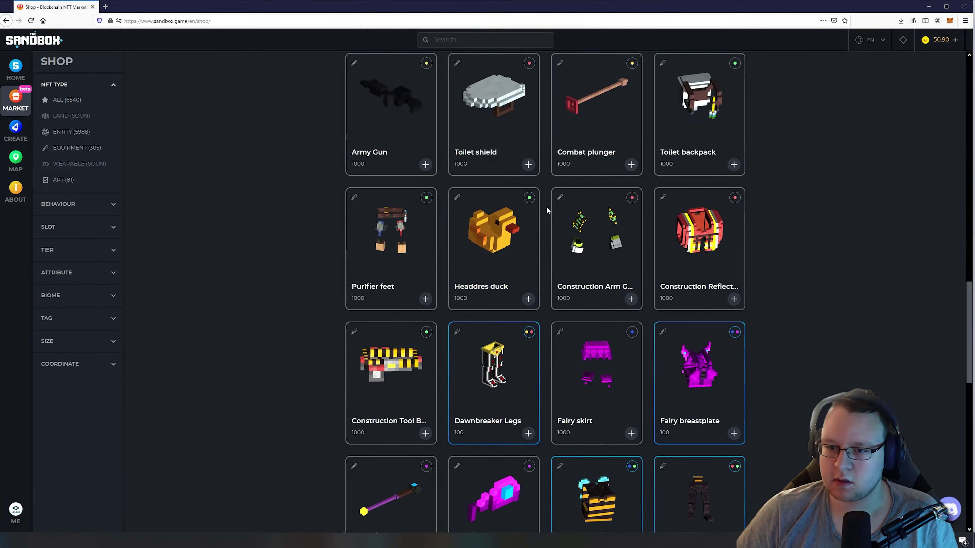
click(529, 300)
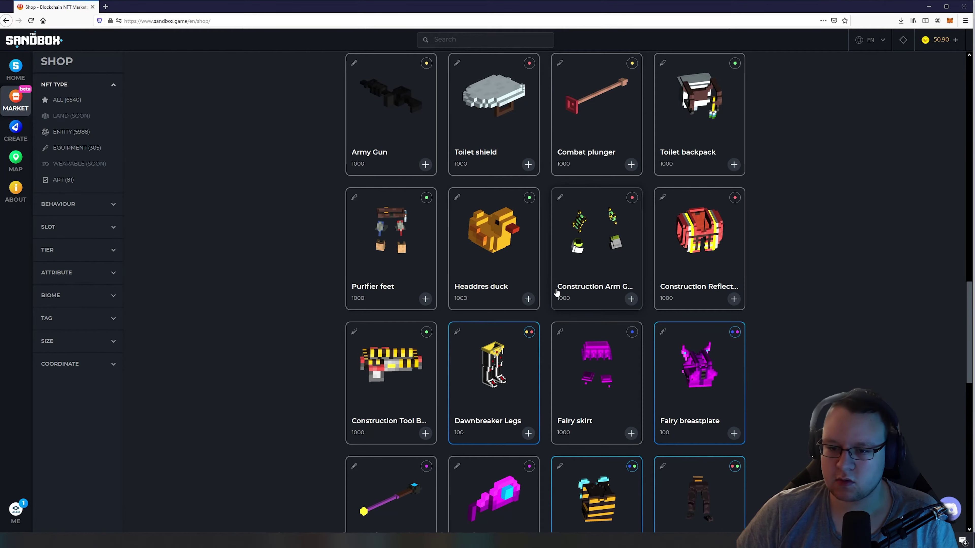
Scroll up in the Game Maker editor over the sandy desert terrain.
scroll(591, 282, up, 5)
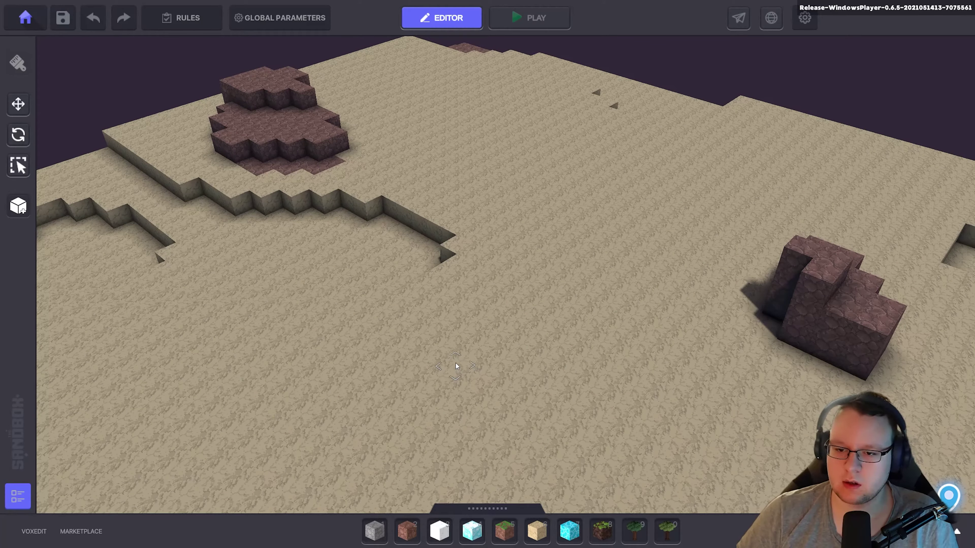
Search the asset library for 'duck' and place a Headdres duck on the sand.
key(Tab)
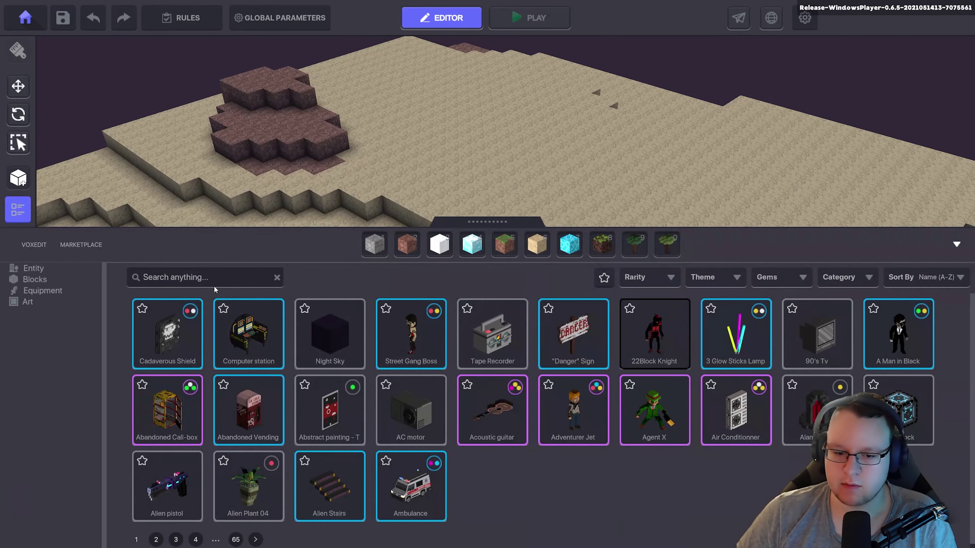
click(205, 282)
text(duck)
click(167, 333)
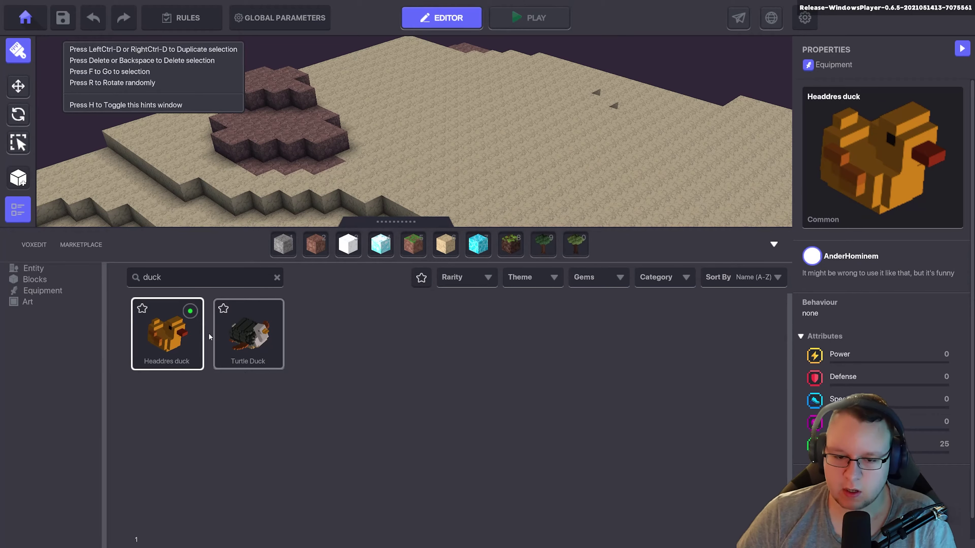
key(Tab)
scroll(441, 307, up, 5)
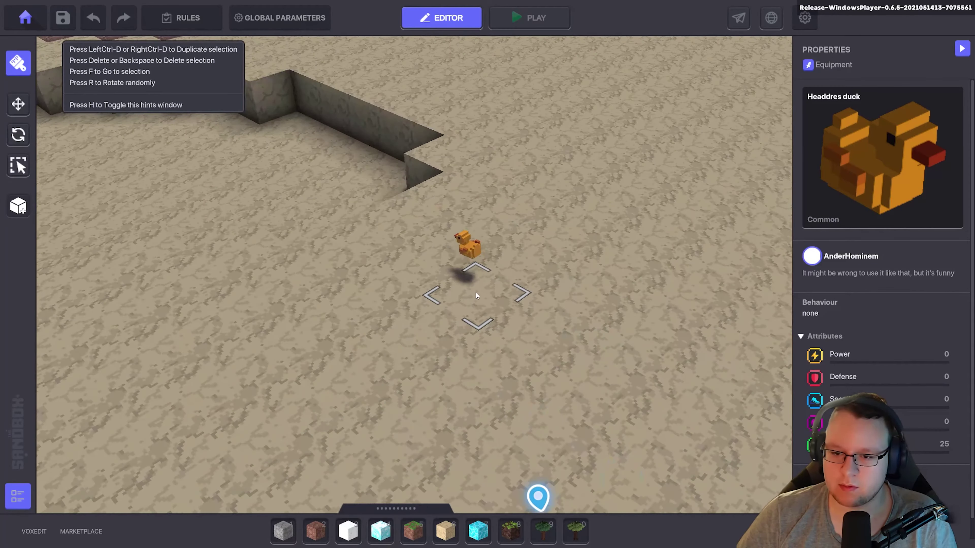
click(470, 297)
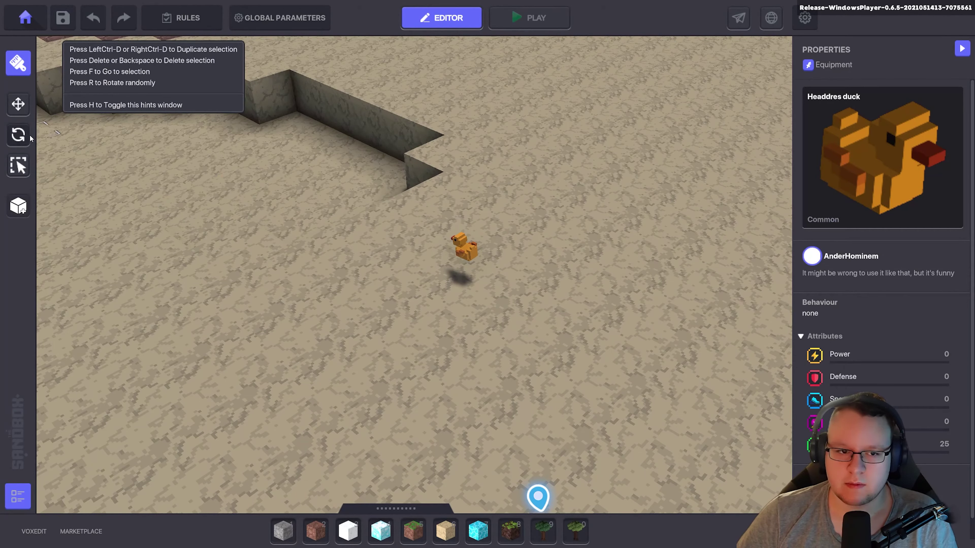
click(19, 141)
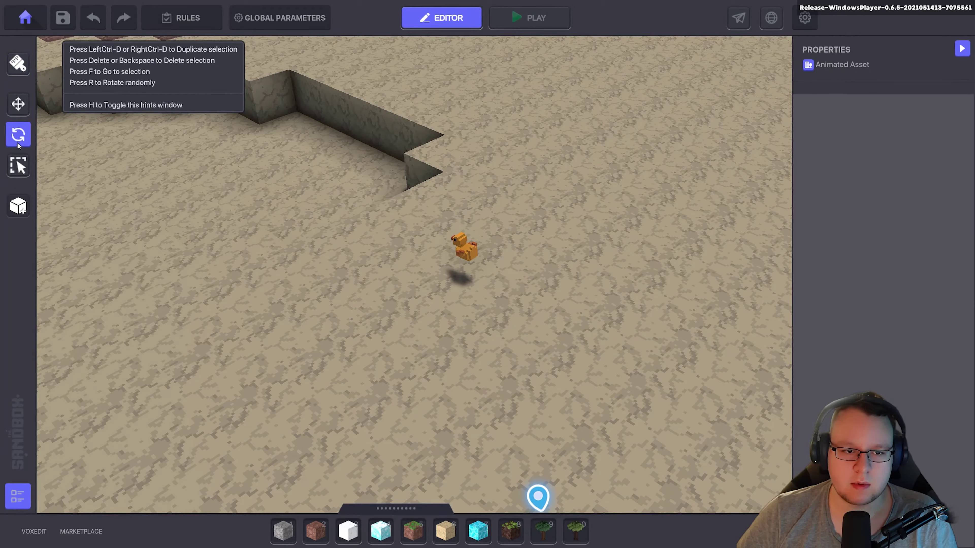
Rotate the Headdres duck to 4.55, 267.85, 29.64.
click(460, 256)
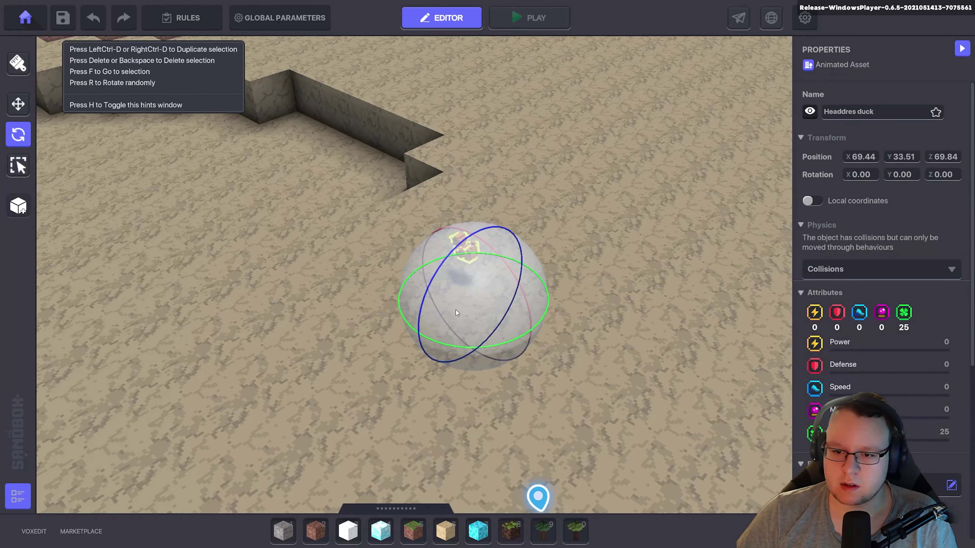
drag(455, 312, 467, 351)
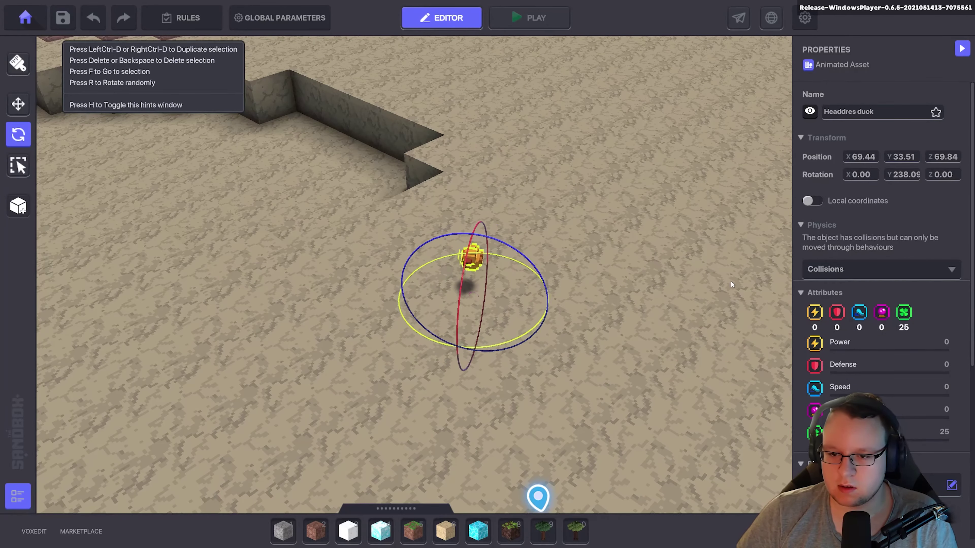
mouse_move(436, 284)
mouse_down()
mouse_move(505, 226)
mouse_move(563, 311)
mouse_up()
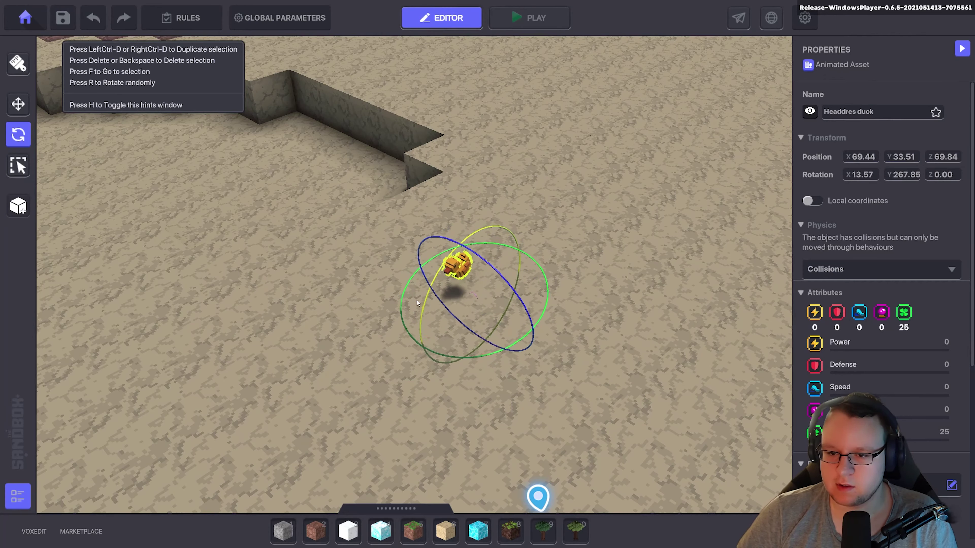
click(563, 314)
Move the duck up-right across the sand, then nudge it back down-left.
click(19, 104)
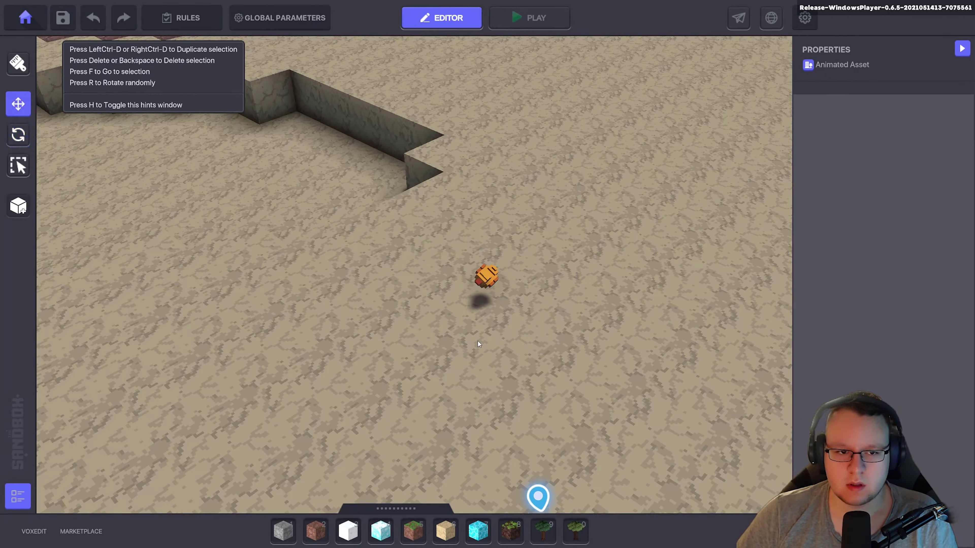
click(483, 274)
mouse_move(439, 325)
mouse_down()
mouse_move(568, 220)
mouse_move(522, 253)
mouse_move(615, 164)
mouse_up()
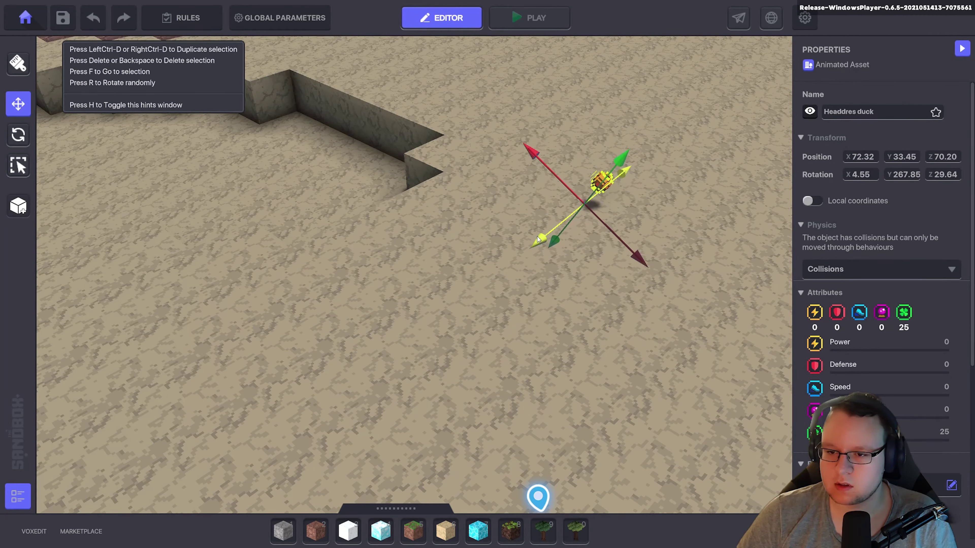
drag(537, 239, 414, 293)
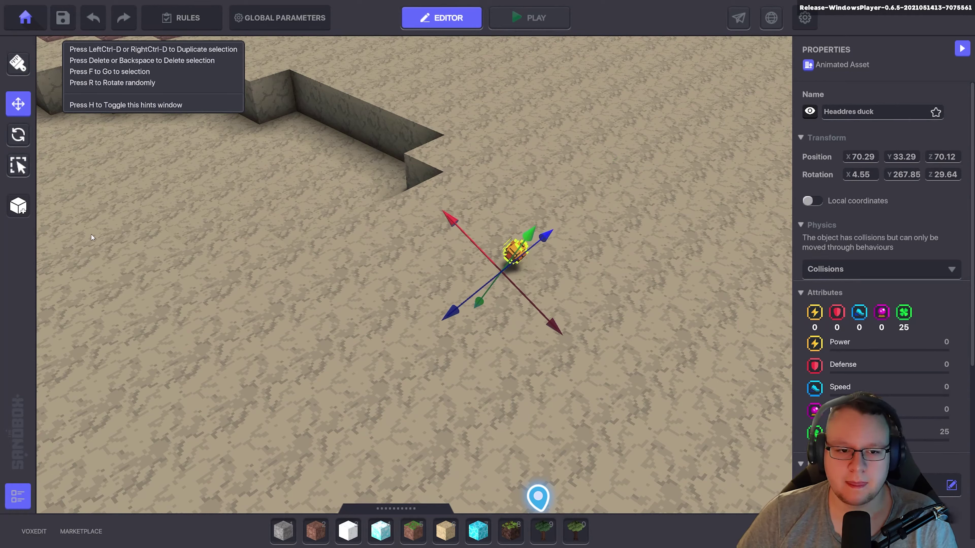
click(18, 165)
drag(587, 169, 330, 338)
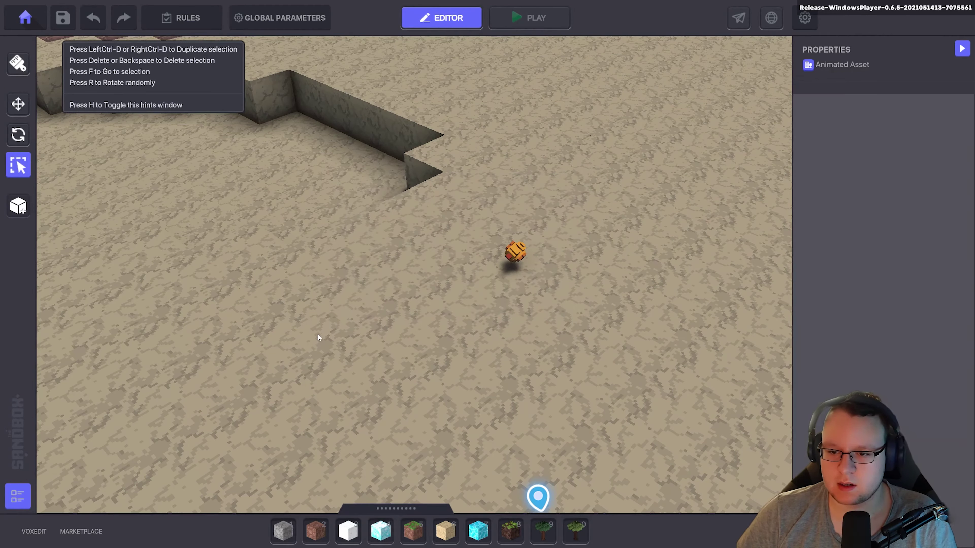
Place a second Headdres duck on the ground beside the first.
key(Tab)
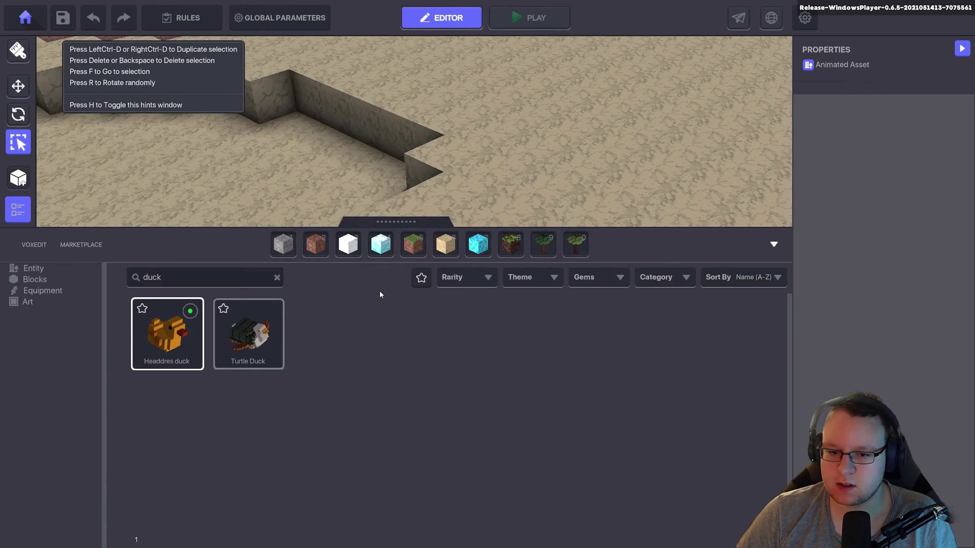
click(177, 336)
click(465, 281)
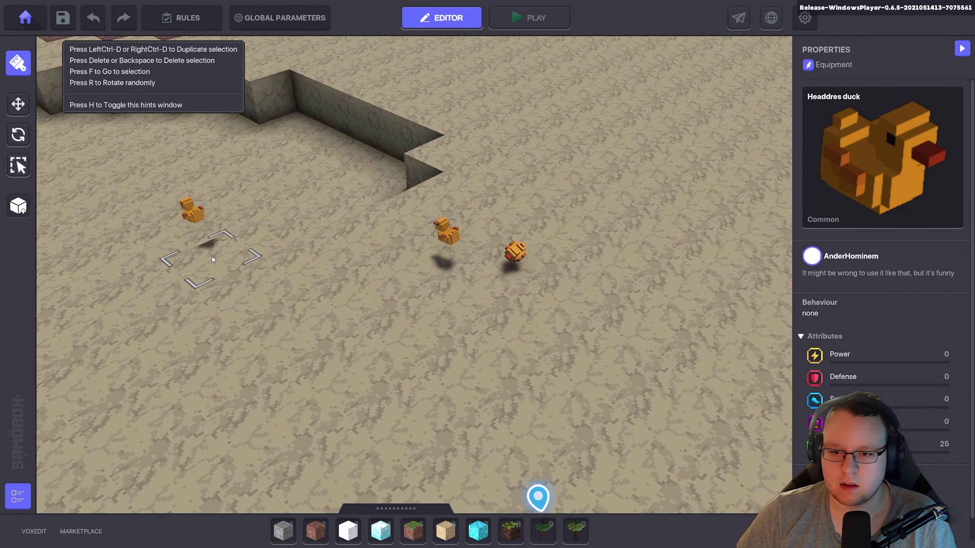
Box-select both ducks and raise them above the sand along the green axis.
click(18, 165)
drag(285, 358, 627, 190)
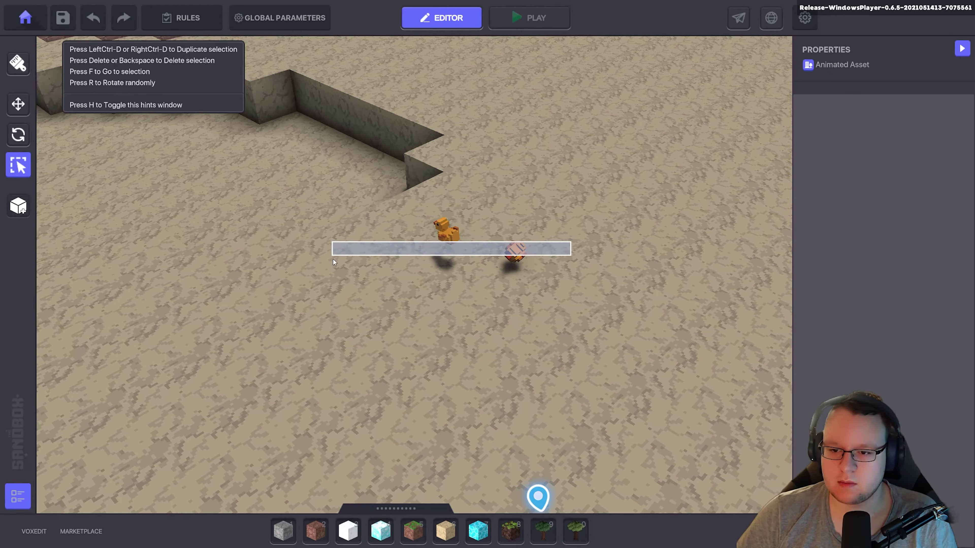
drag(563, 245, 348, 283)
scroll(350, 283, down, 3)
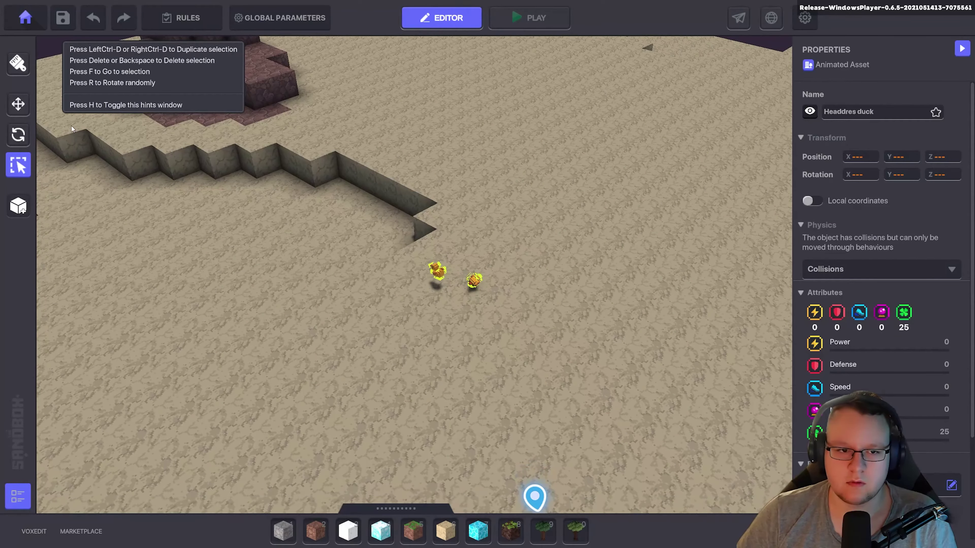
key(w)
drag(454, 245, 453, 217)
click(285, 379)
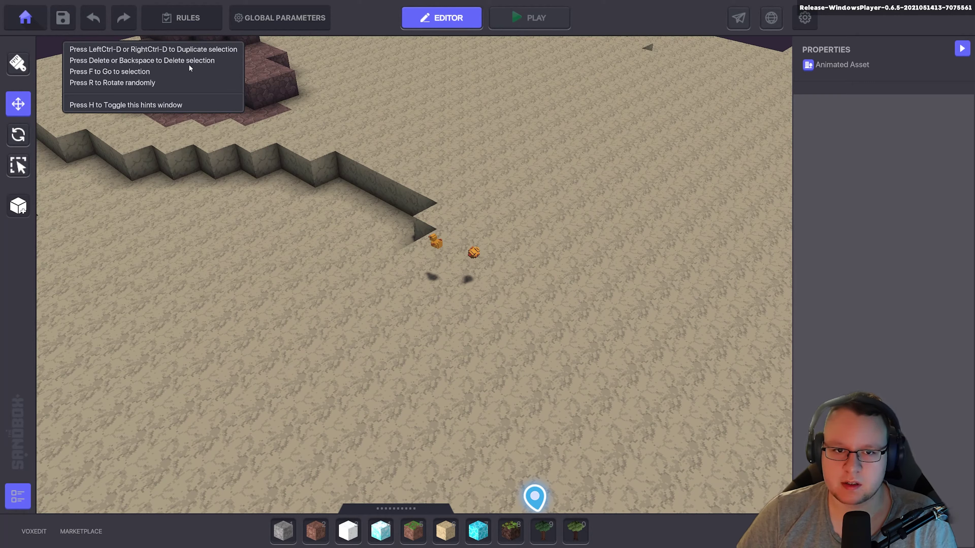
Enable Quests in the Rules and add a quest set to Auto Unlock.
click(169, 23)
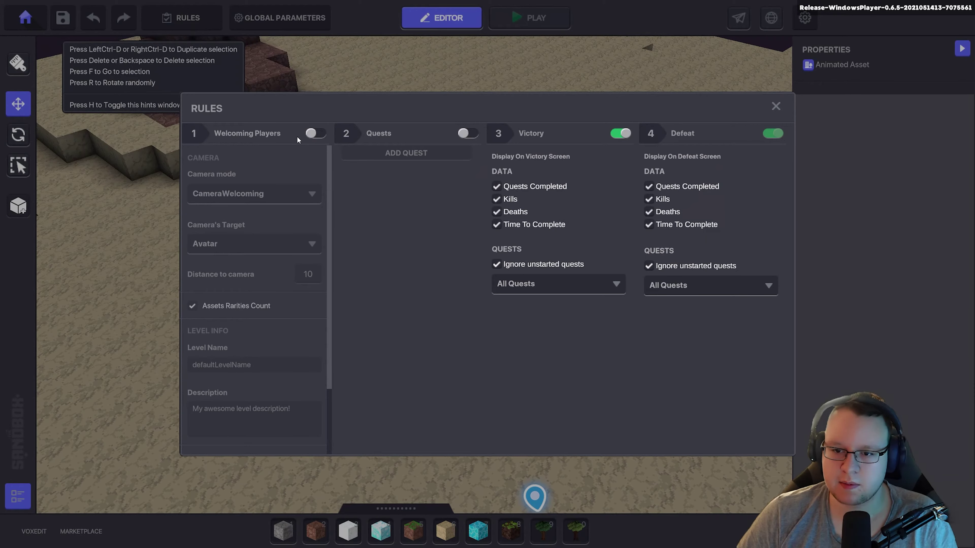
click(463, 133)
click(399, 152)
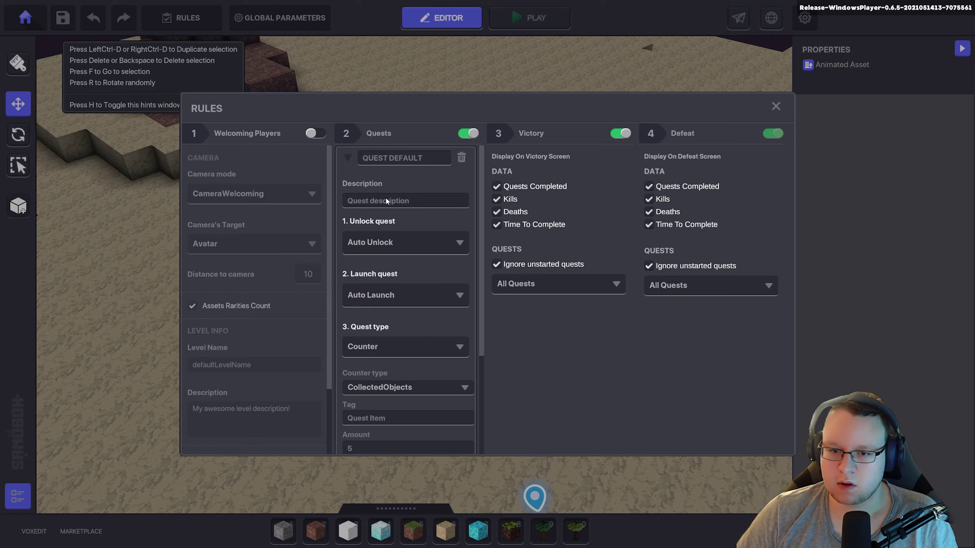
scroll(452, 204, down, 1)
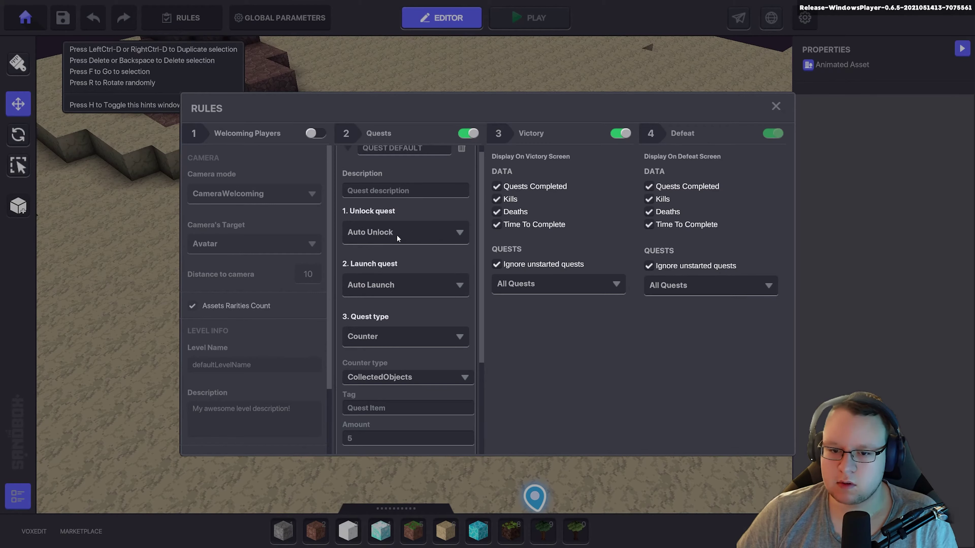
click(396, 235)
click(373, 304)
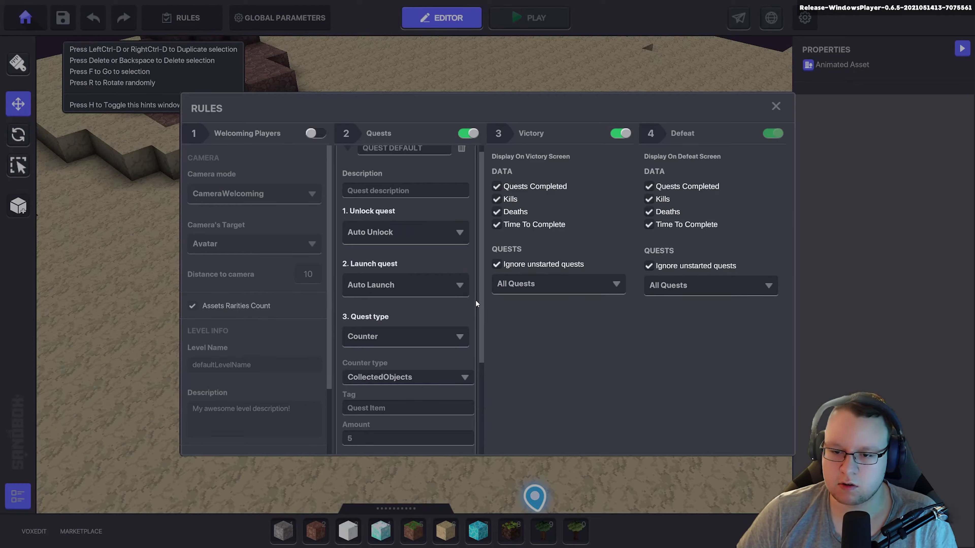
drag(475, 300, 466, 391)
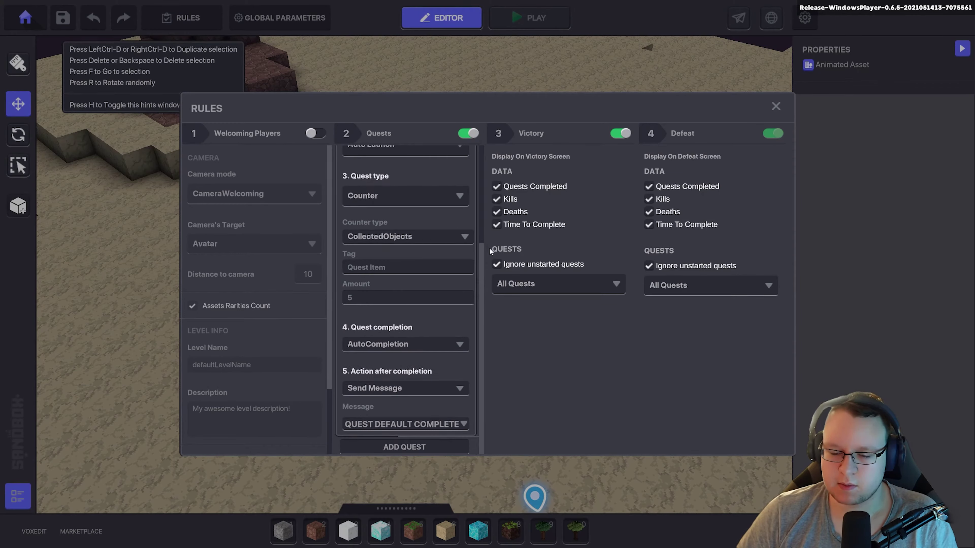
drag(482, 294, 465, 341)
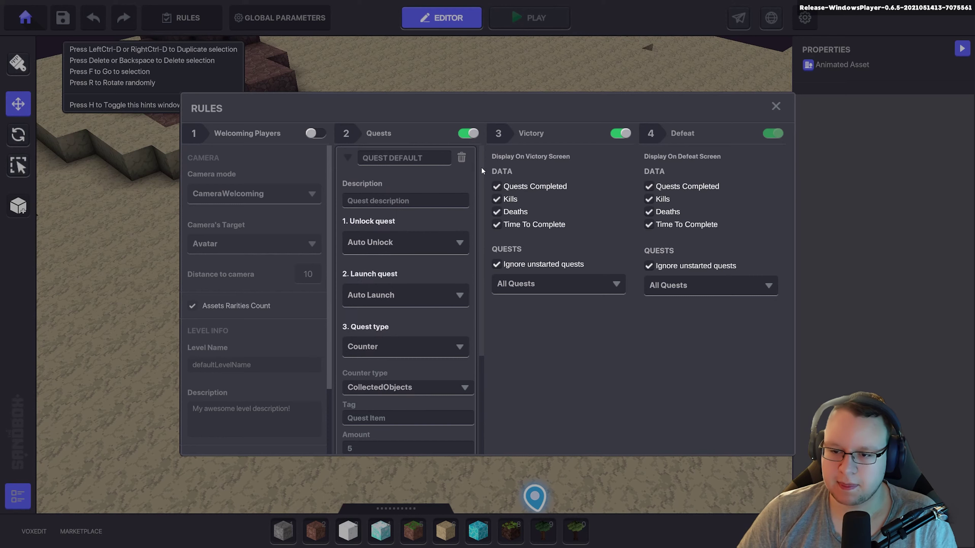
scroll(465, 340, up, 5)
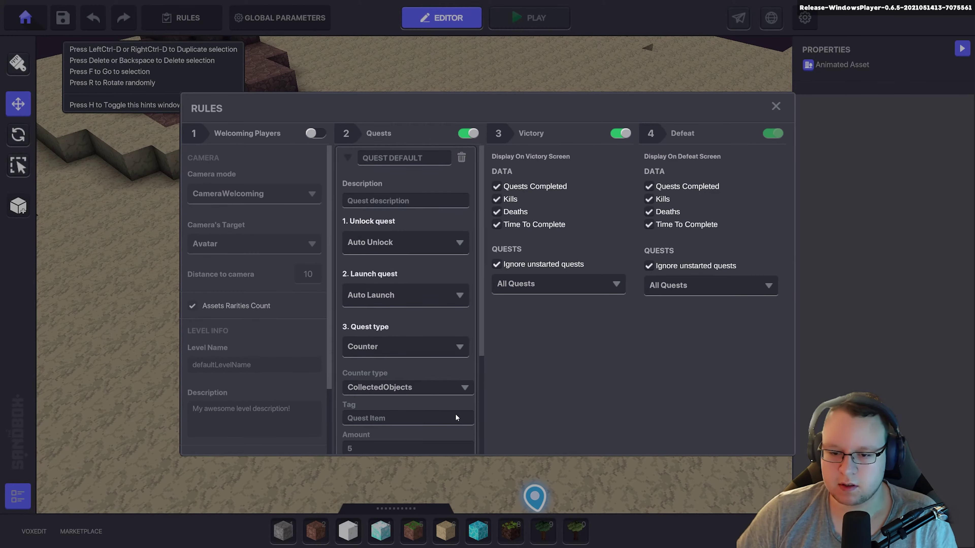
Turn on Welcoming Players, close the Rules, and open Global Parameters.
click(317, 134)
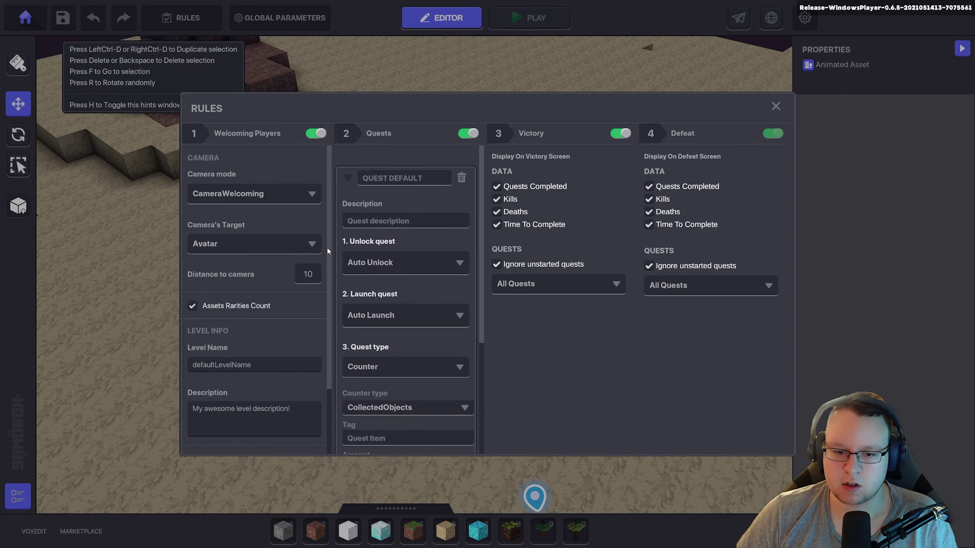
scroll(273, 296, down, 2)
scroll(265, 292, down, 2)
scroll(277, 284, up, 1)
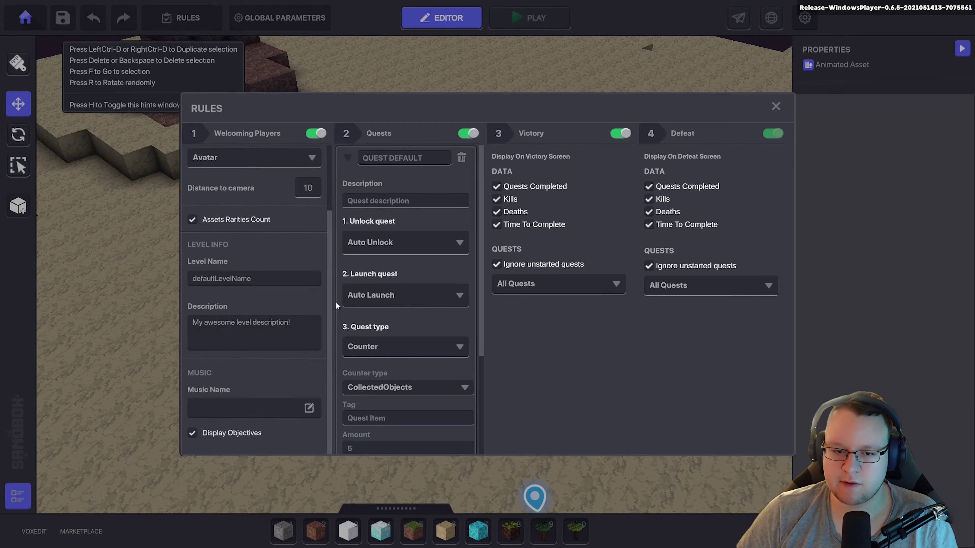
key(Escape)
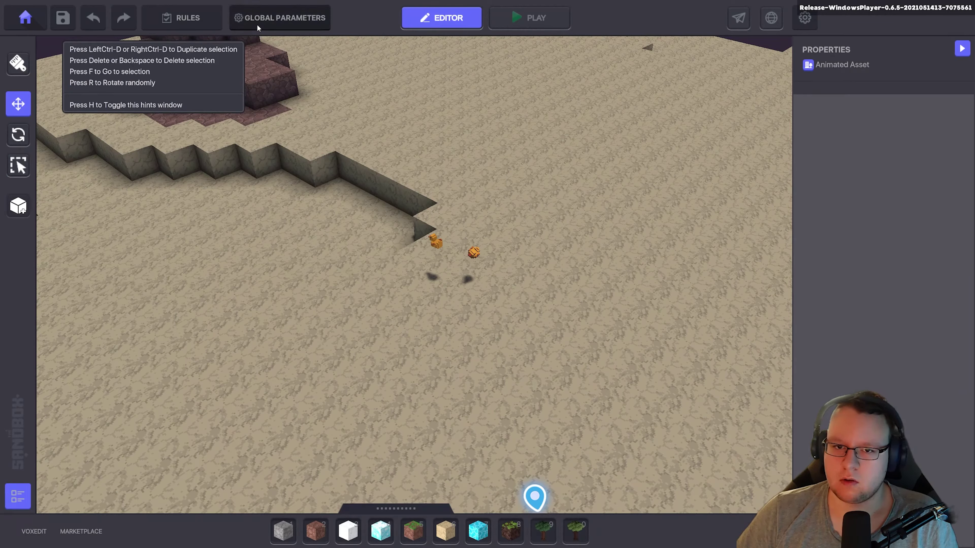
click(258, 23)
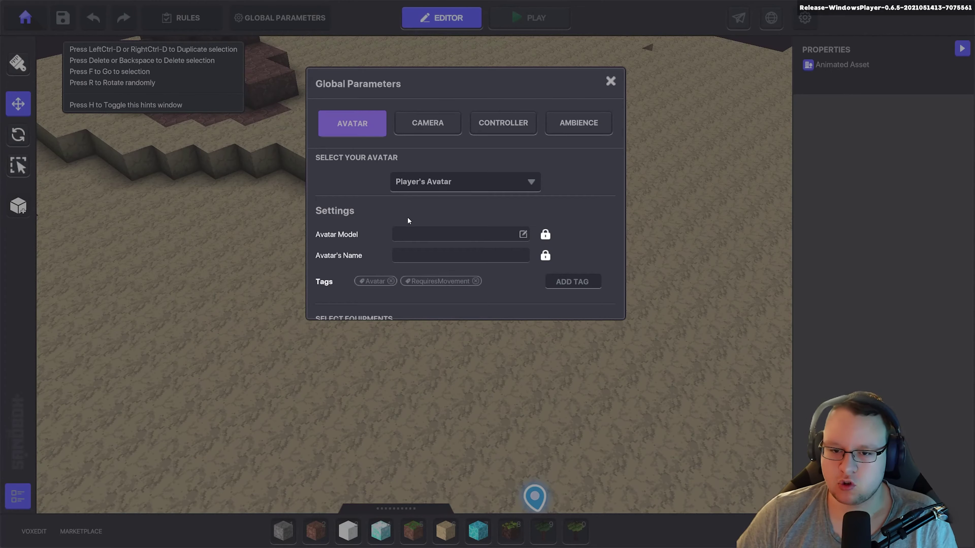
Set the avatar's Head equipment to the Headdres duck, then view the Camera settings.
scroll(398, 240, down, 2)
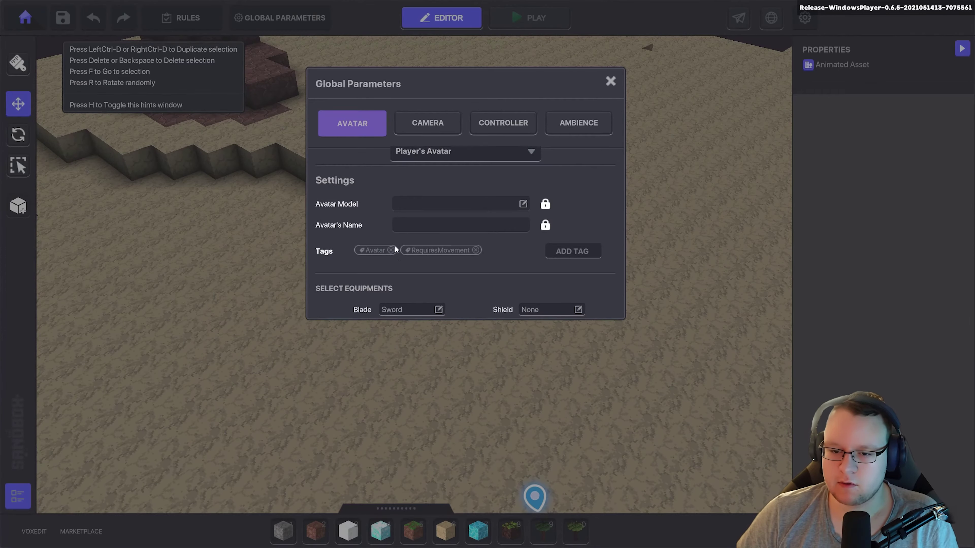
scroll(395, 249, down, 2)
scroll(389, 263, down, 2)
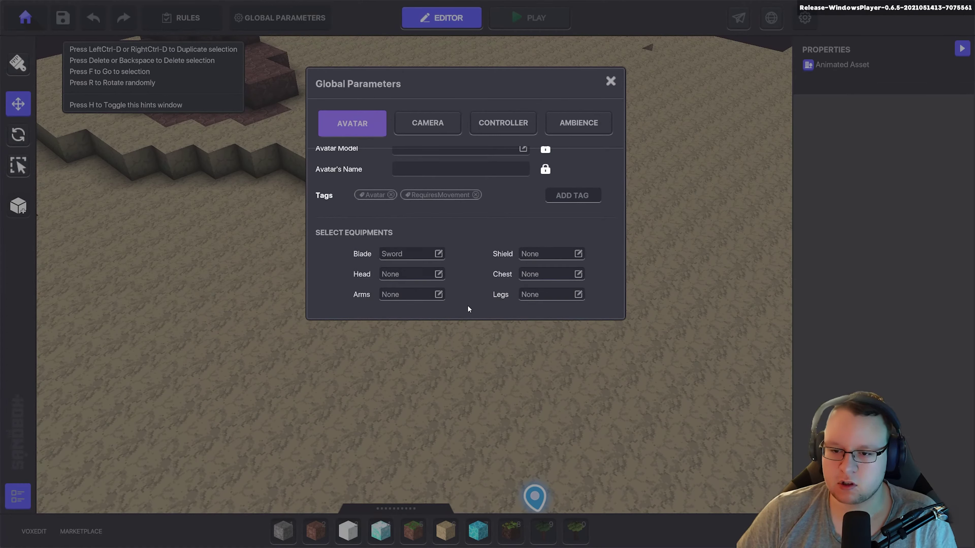
click(437, 274)
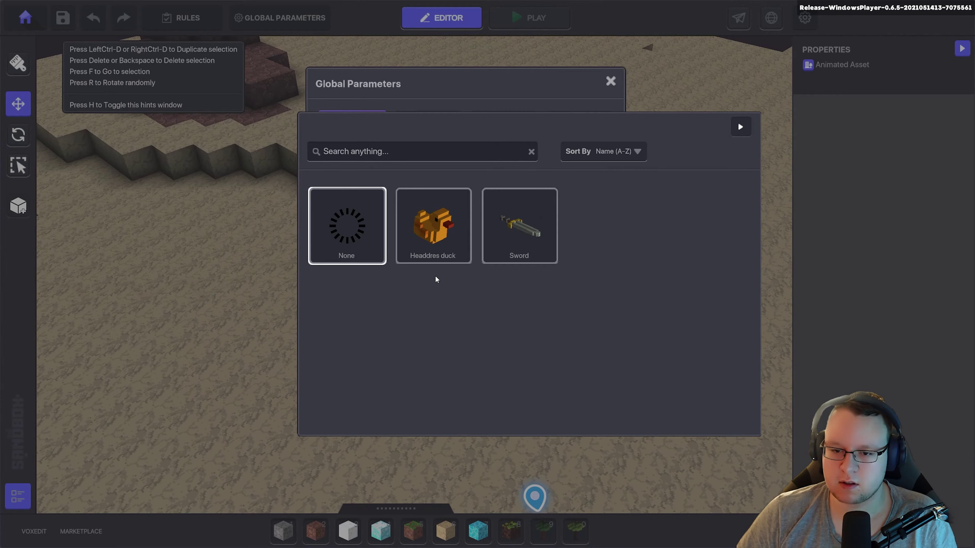
click(437, 256)
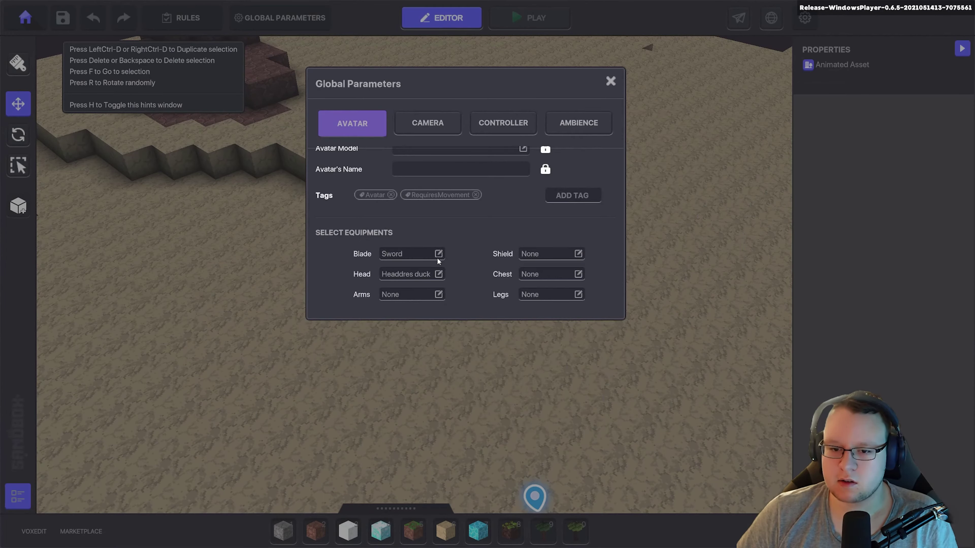
click(428, 123)
Set the camera type to TopDown.
click(474, 169)
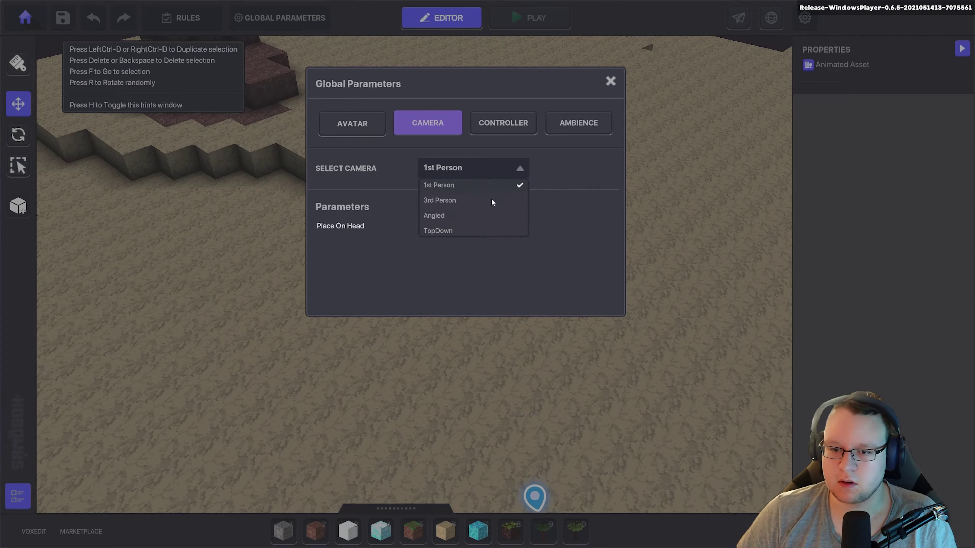
click(450, 230)
click(499, 125)
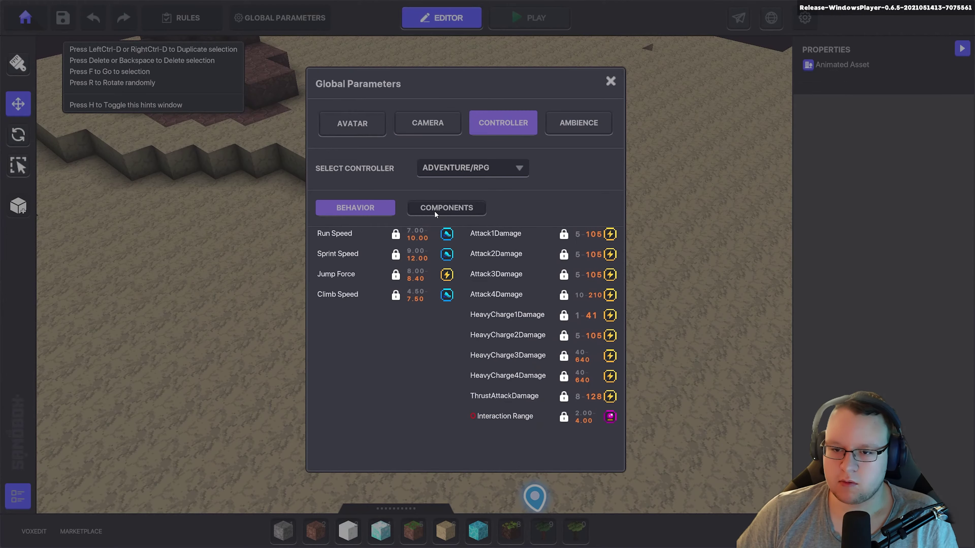
Add an empty Damaging Blocks entry to the Adventure/RPG Health component.
click(435, 211)
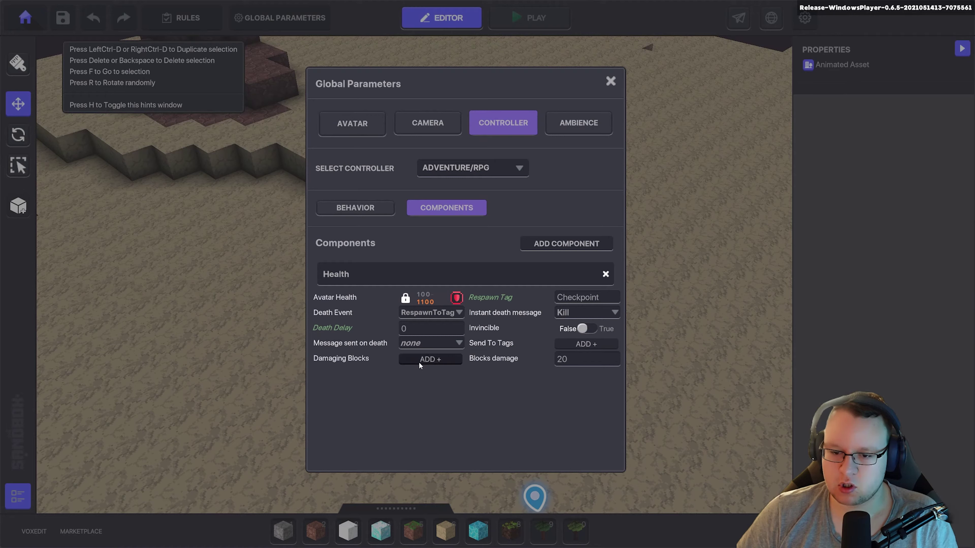
click(410, 361)
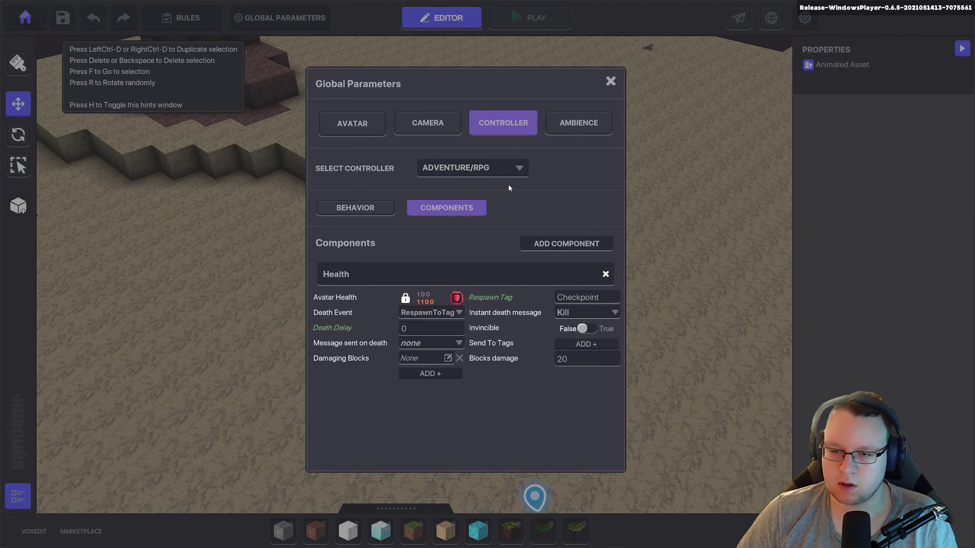
click(597, 132)
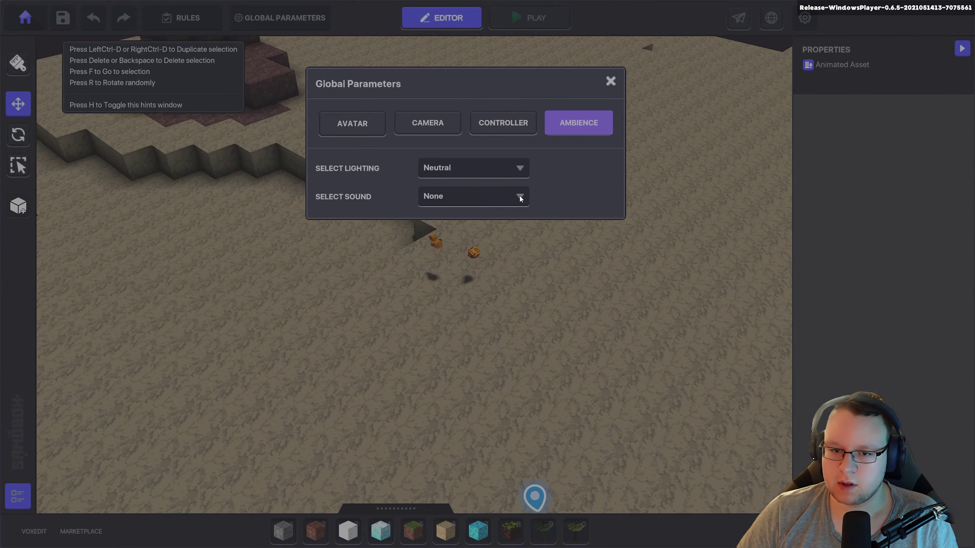
Set the world lighting to Desert after briefly trying Night.
click(495, 168)
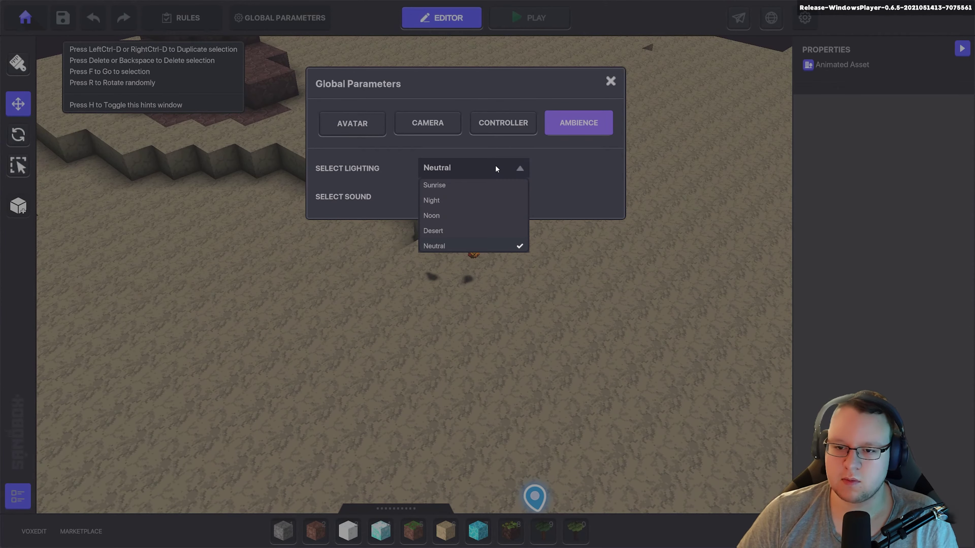
click(450, 202)
click(470, 168)
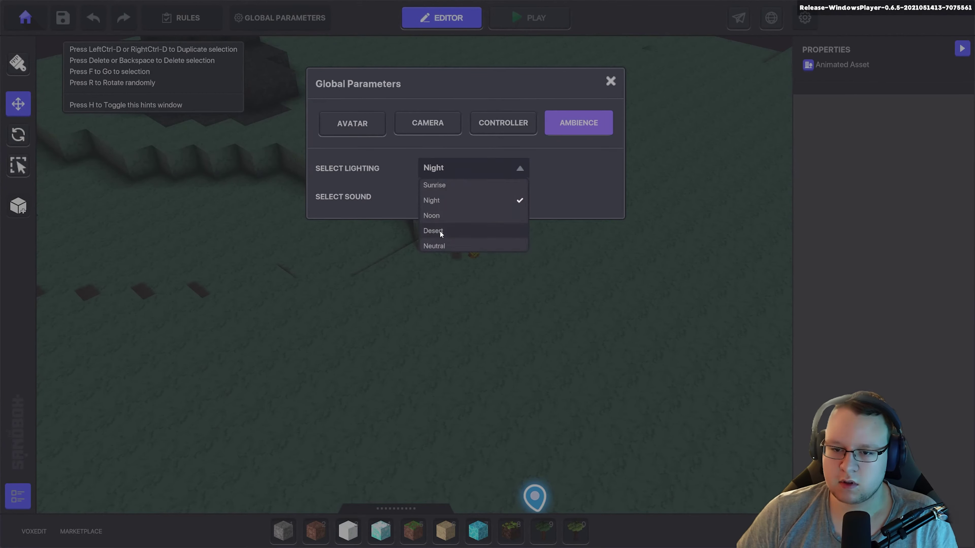
click(441, 227)
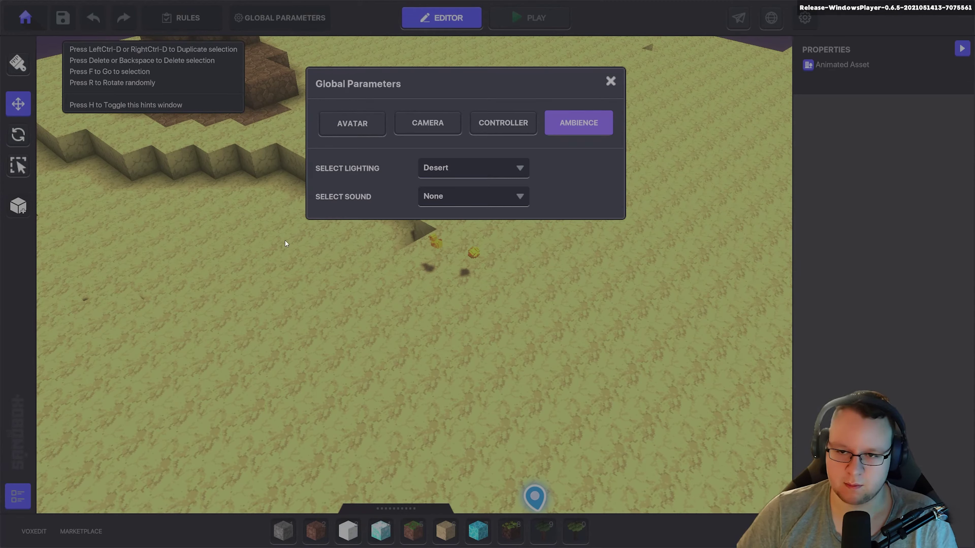
Set the background music to Music Hub The Sandbox and close Global Parameters.
click(444, 195)
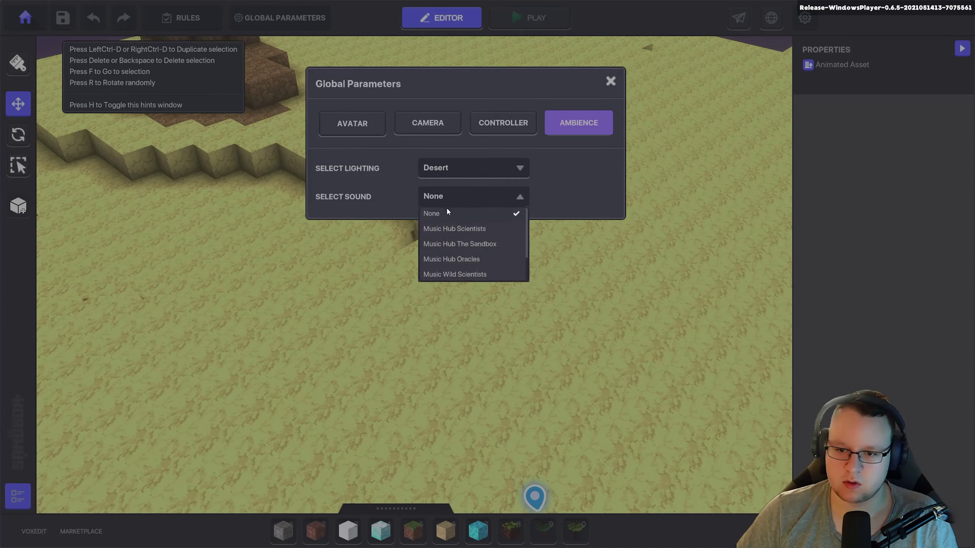
scroll(527, 233, down, 3)
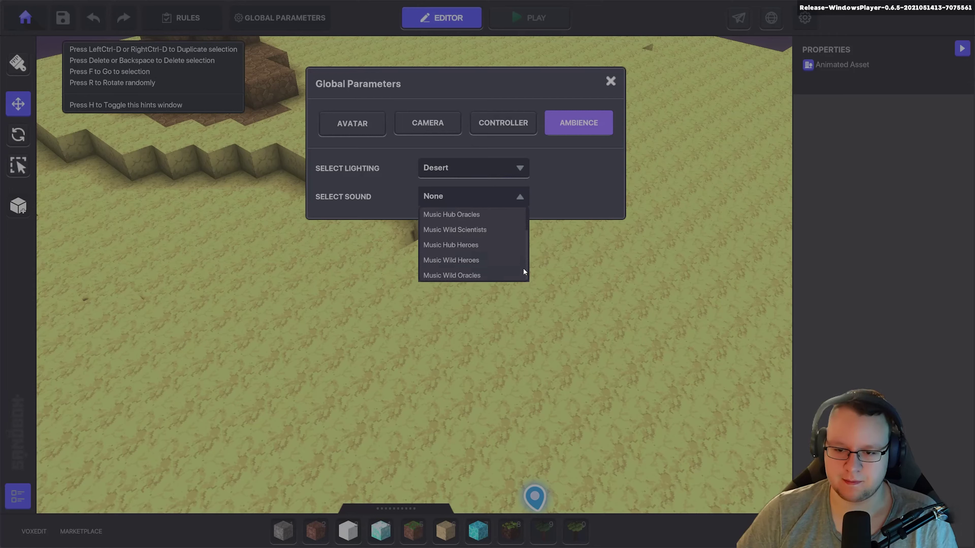
scroll(523, 267, up, 3)
click(468, 245)
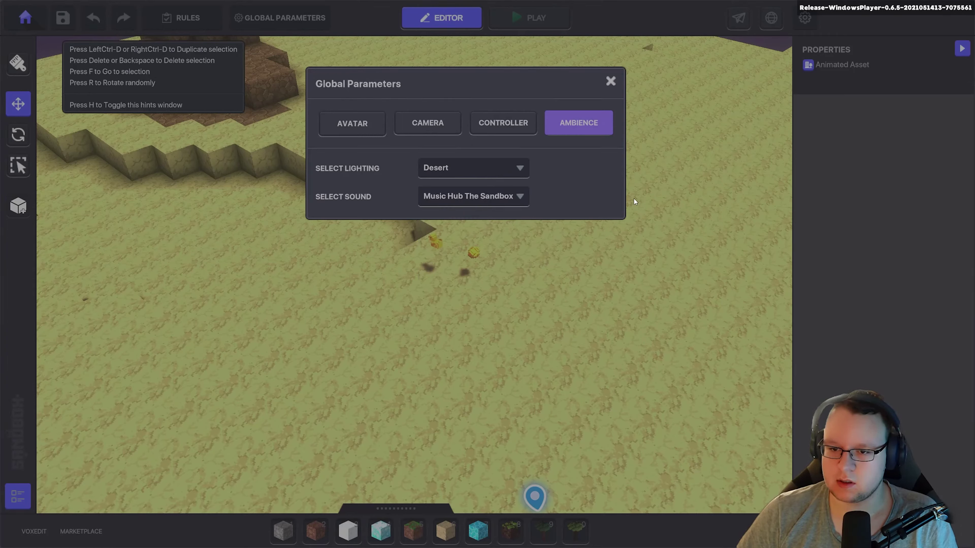
click(525, 202)
click(649, 148)
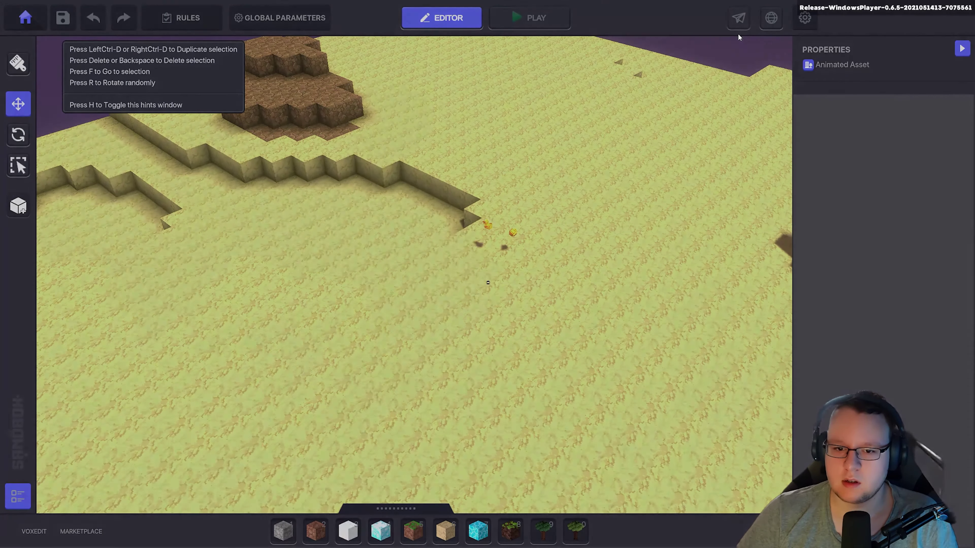
click(738, 34)
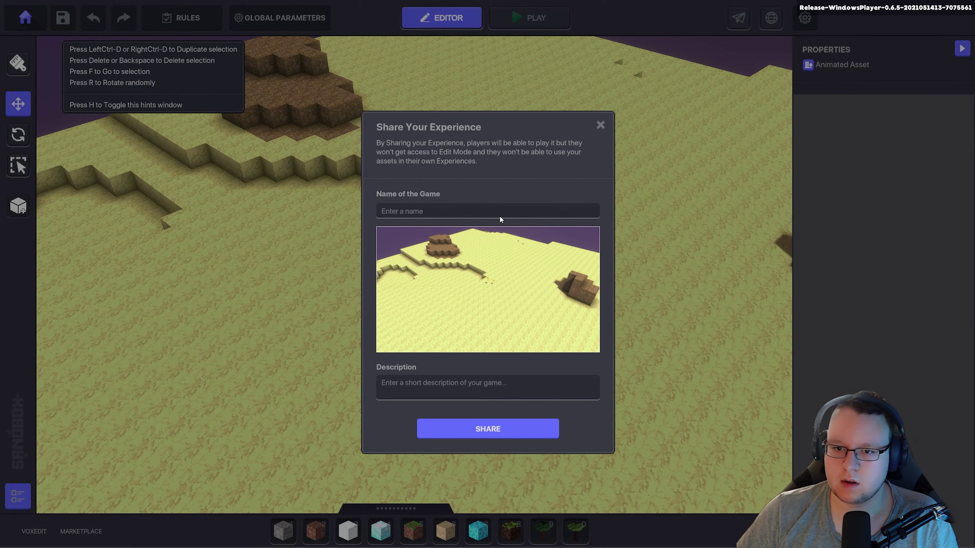
click(485, 212)
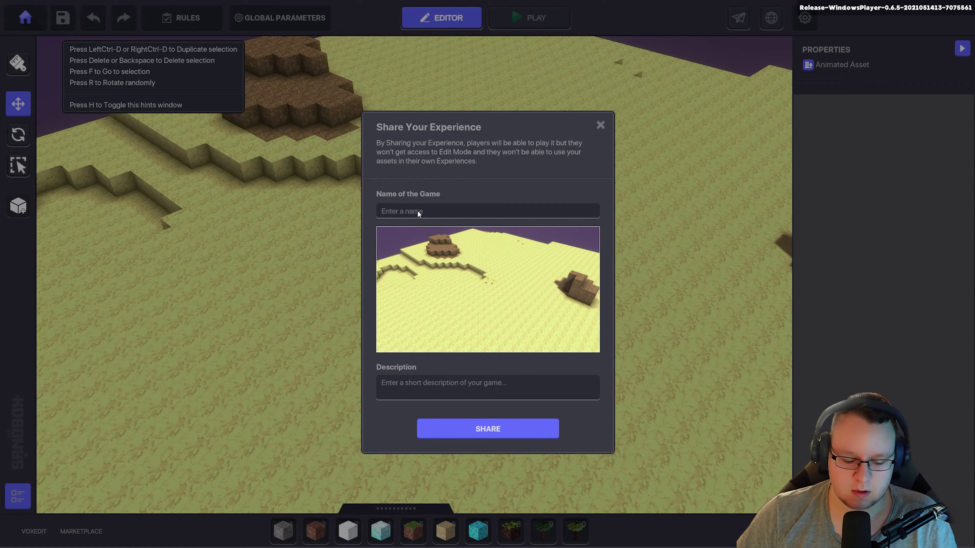
text(Desert)
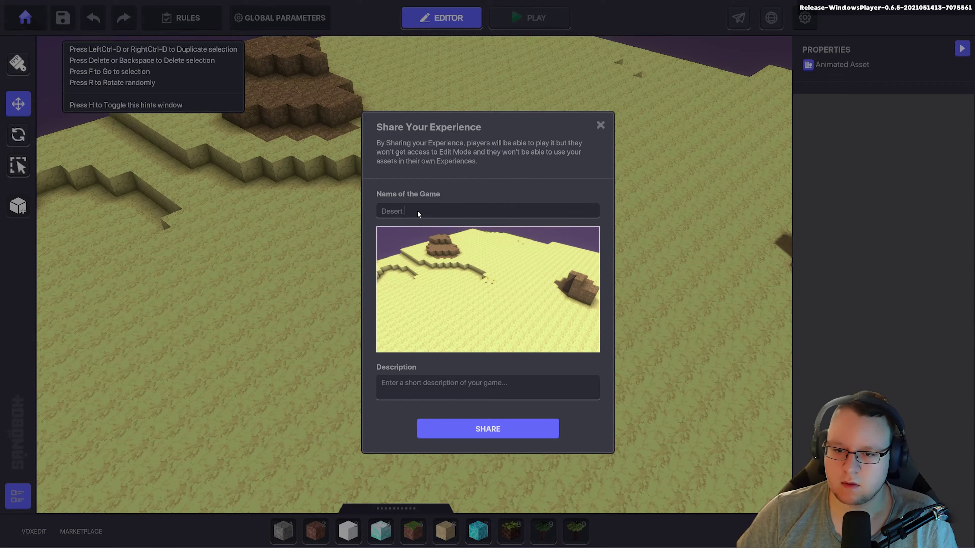
click(423, 384)
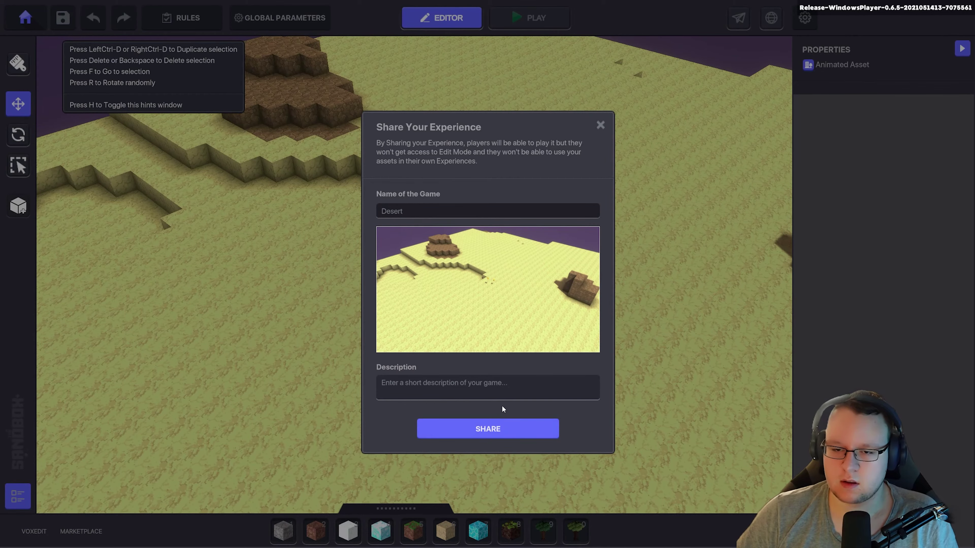
click(600, 125)
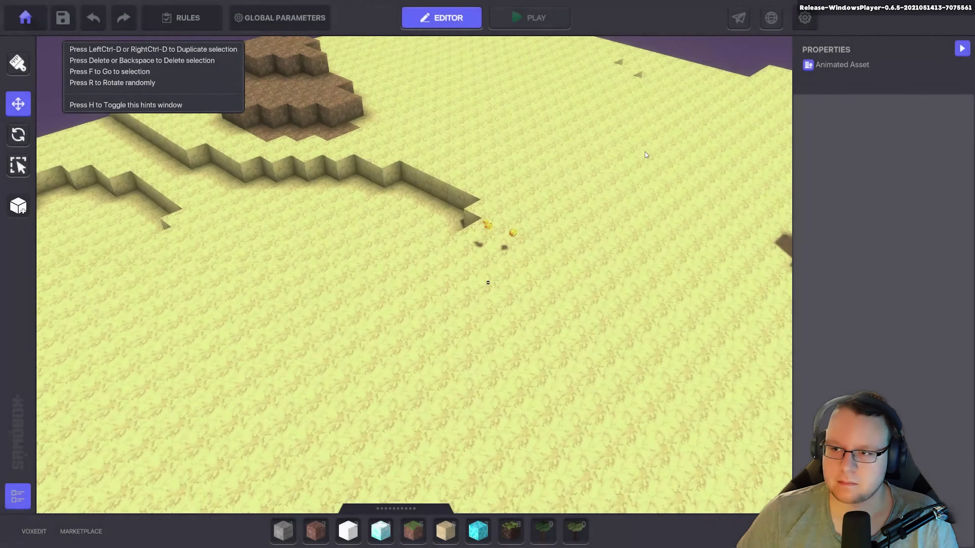
click(772, 20)
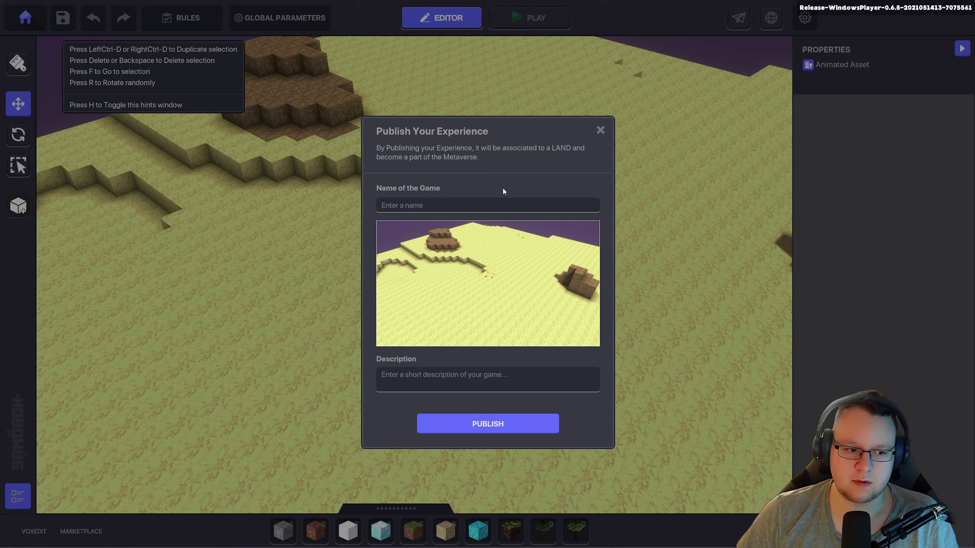
click(477, 205)
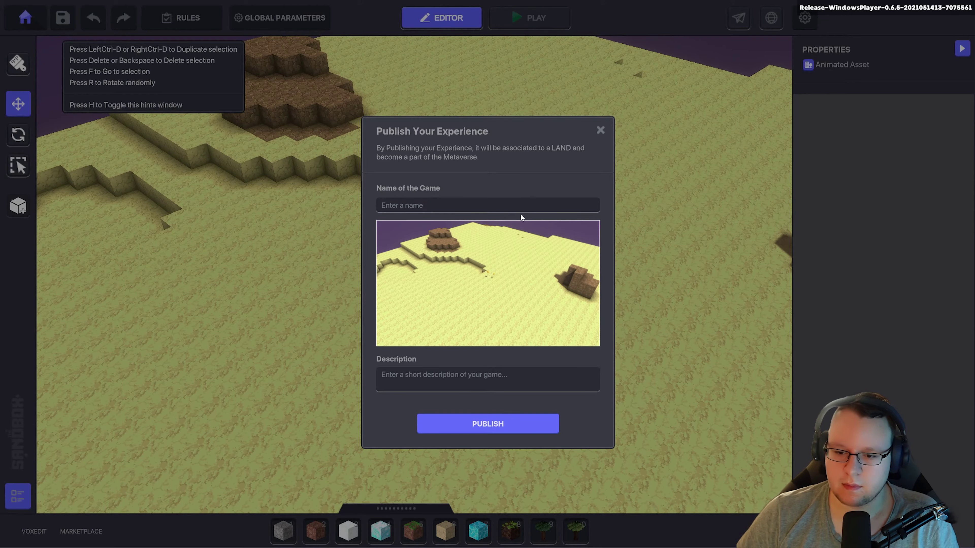
click(600, 130)
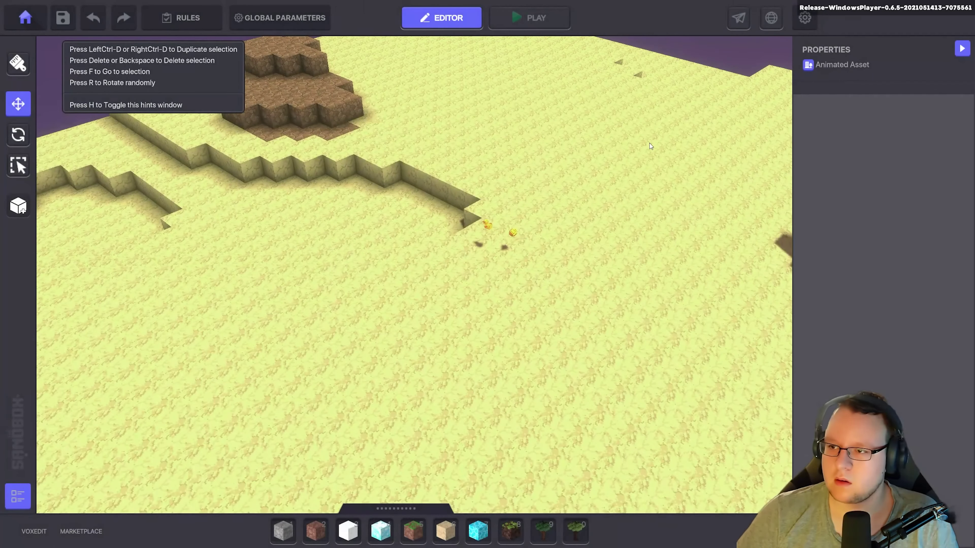
scroll(614, 140, down, 3)
scroll(472, 231, up, 5)
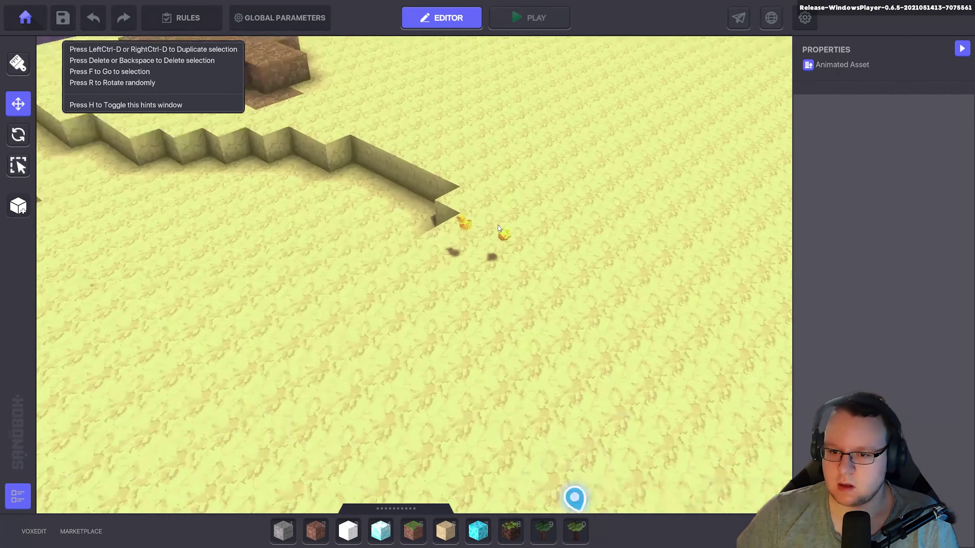
click(444, 223)
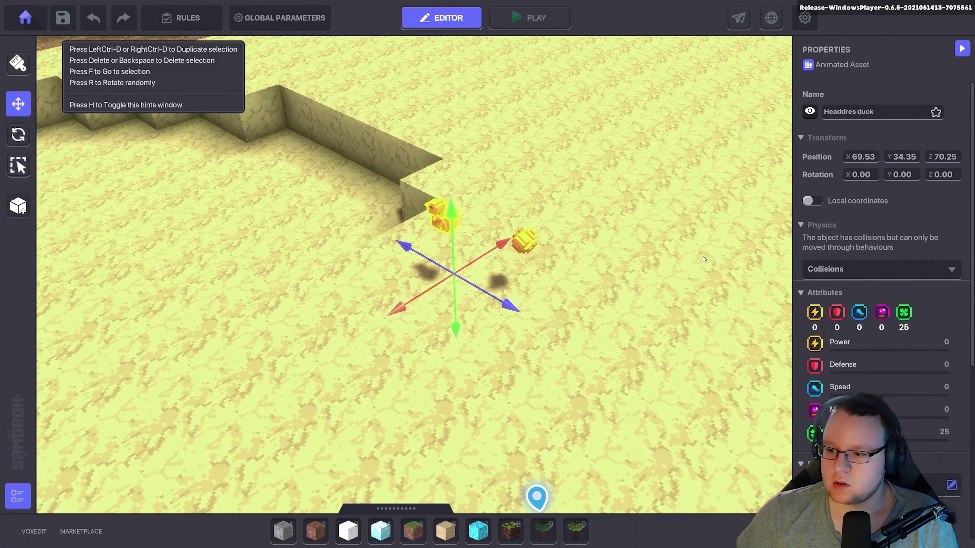
scroll(870, 287, down, 5)
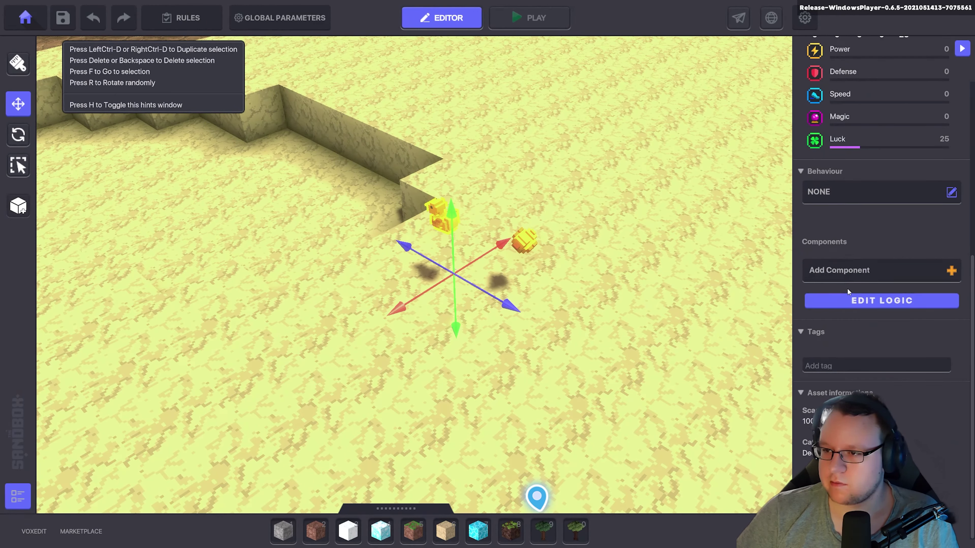
scroll(847, 292, up, 5)
scroll(847, 300, down, 3)
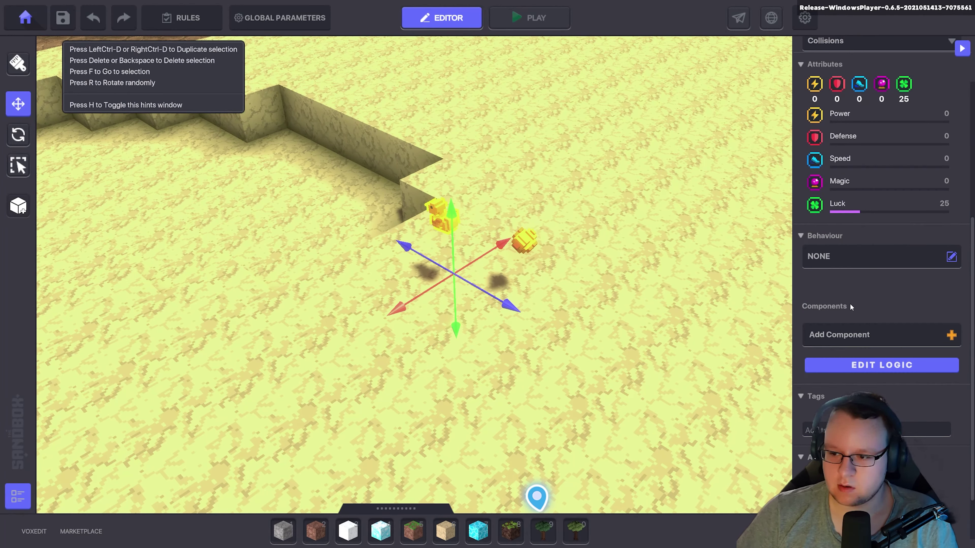
click(832, 265)
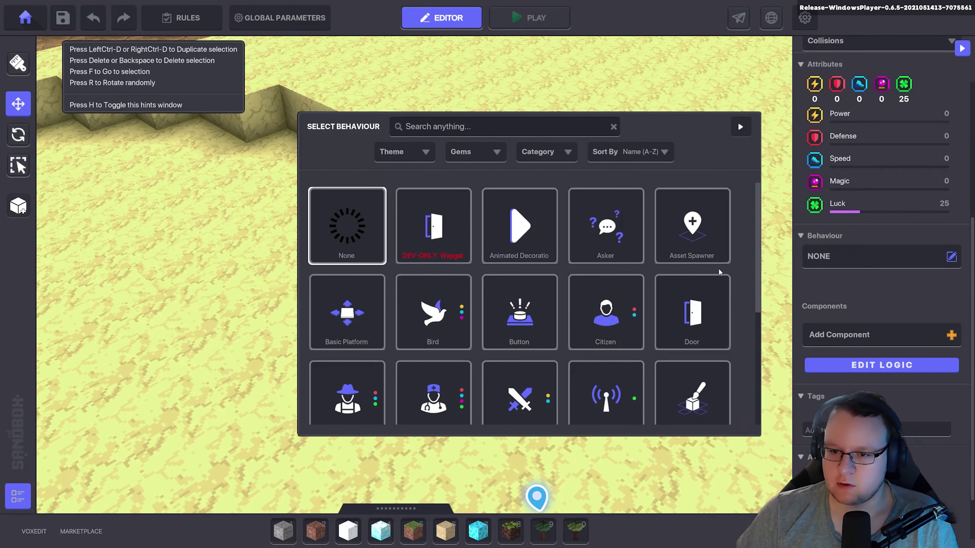
scroll(694, 282, down, 2)
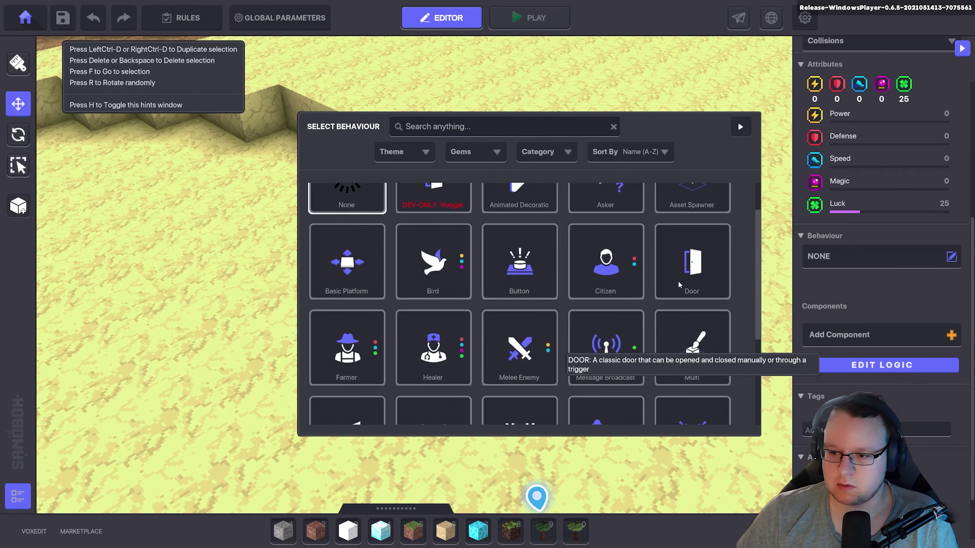
scroll(679, 273, down, 2)
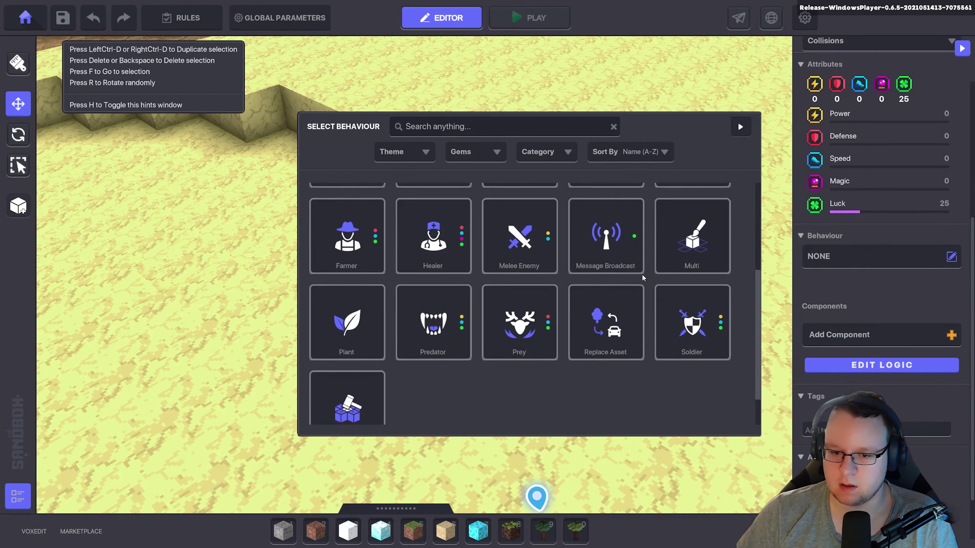
key(Escape)
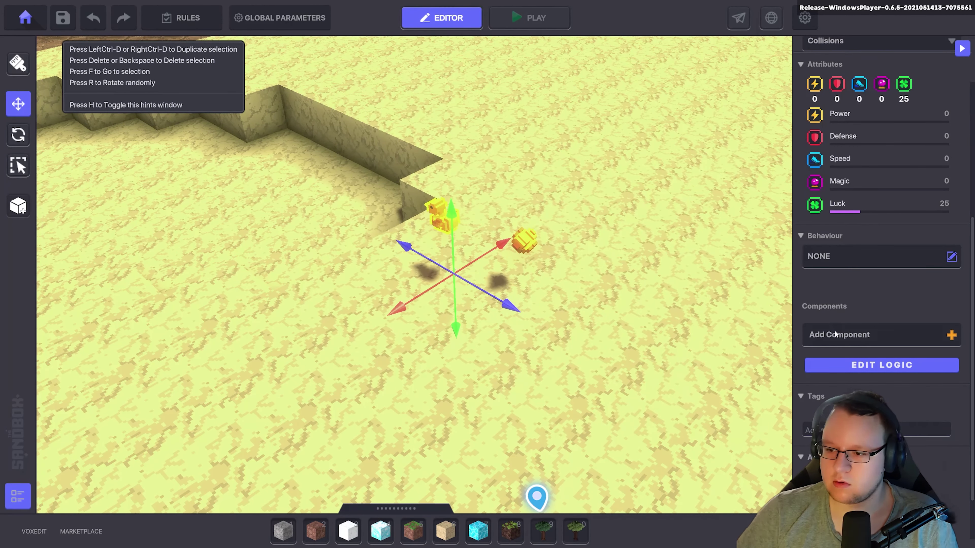
click(883, 334)
scroll(614, 257, up, 1)
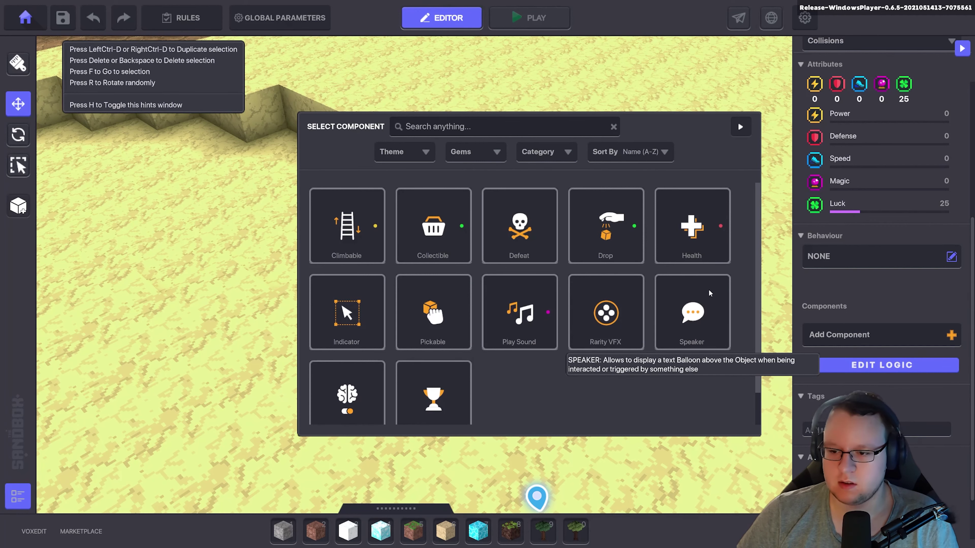
click(740, 129)
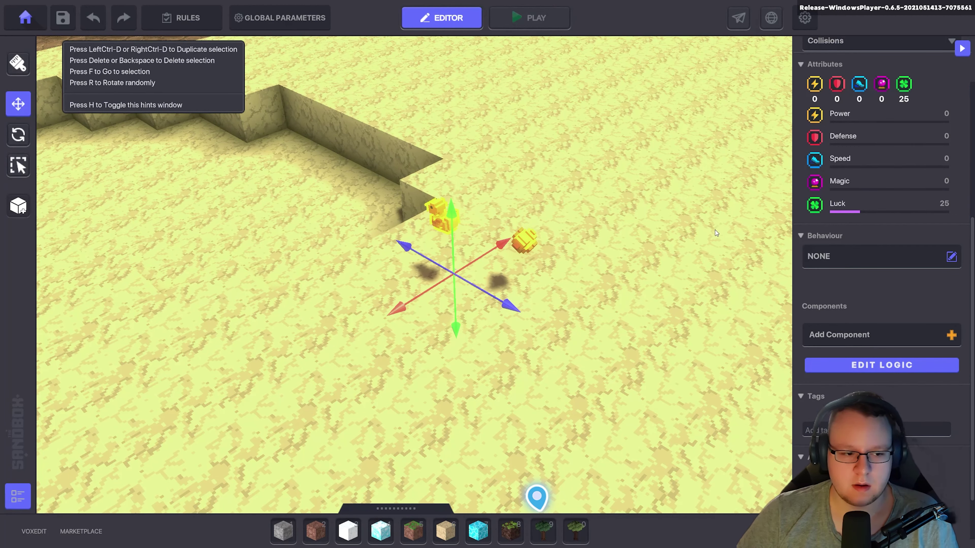
click(715, 230)
scroll(328, 207, down, 2)
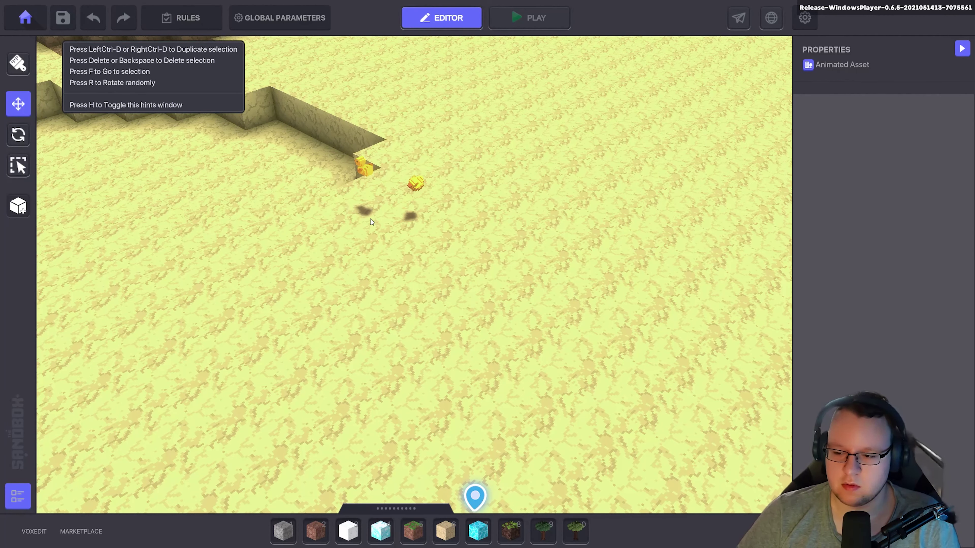